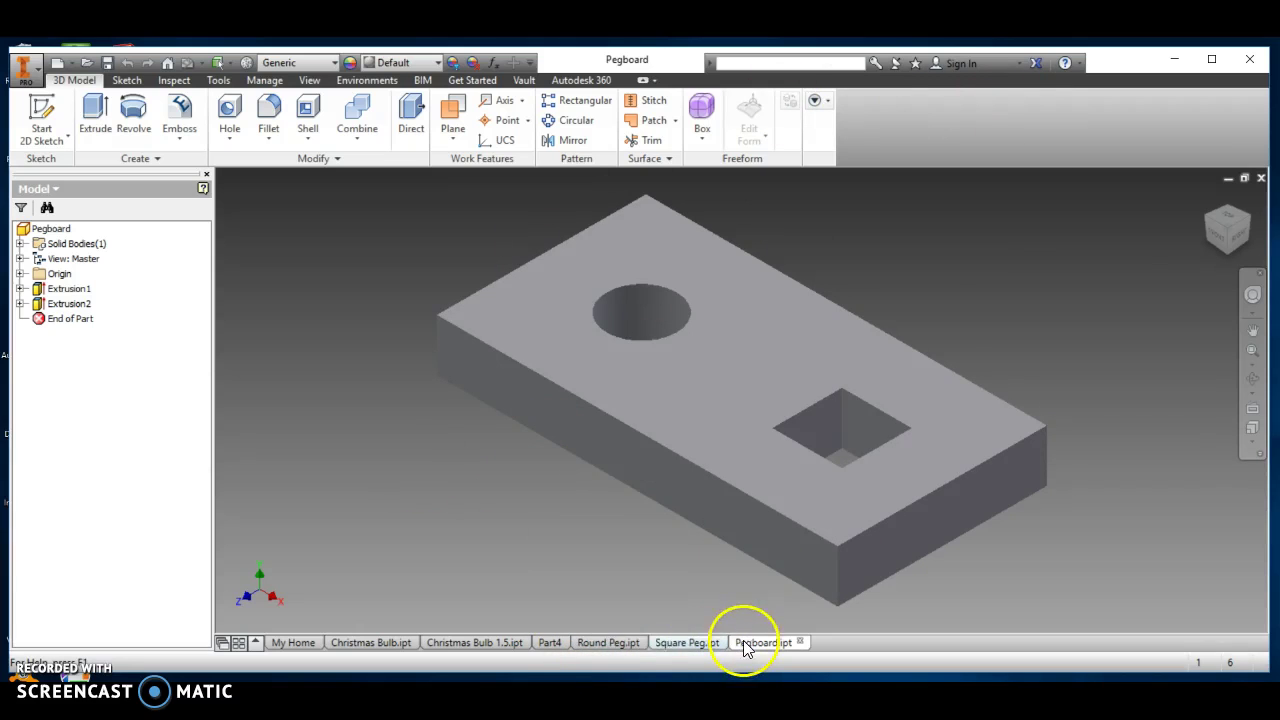
Look over the Round Peg and Square Peg parts, then return to the Pegboard part
left_click(600, 643)
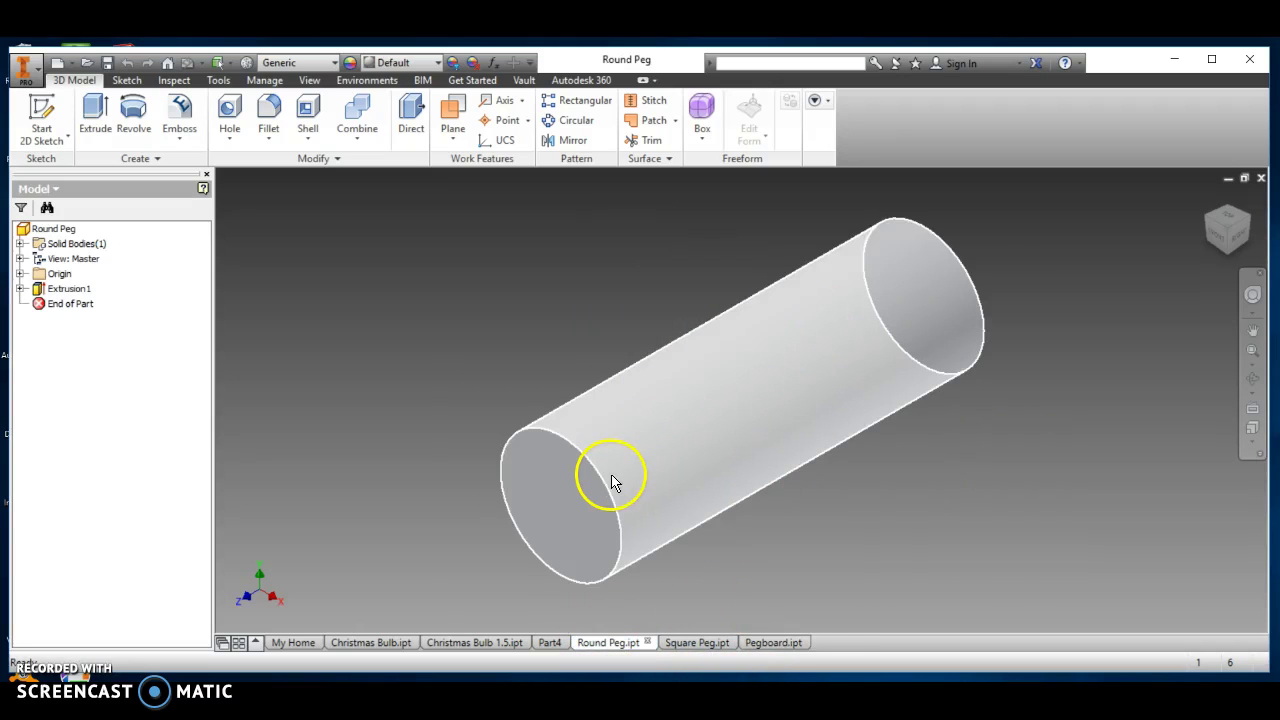
left_click(688, 643)
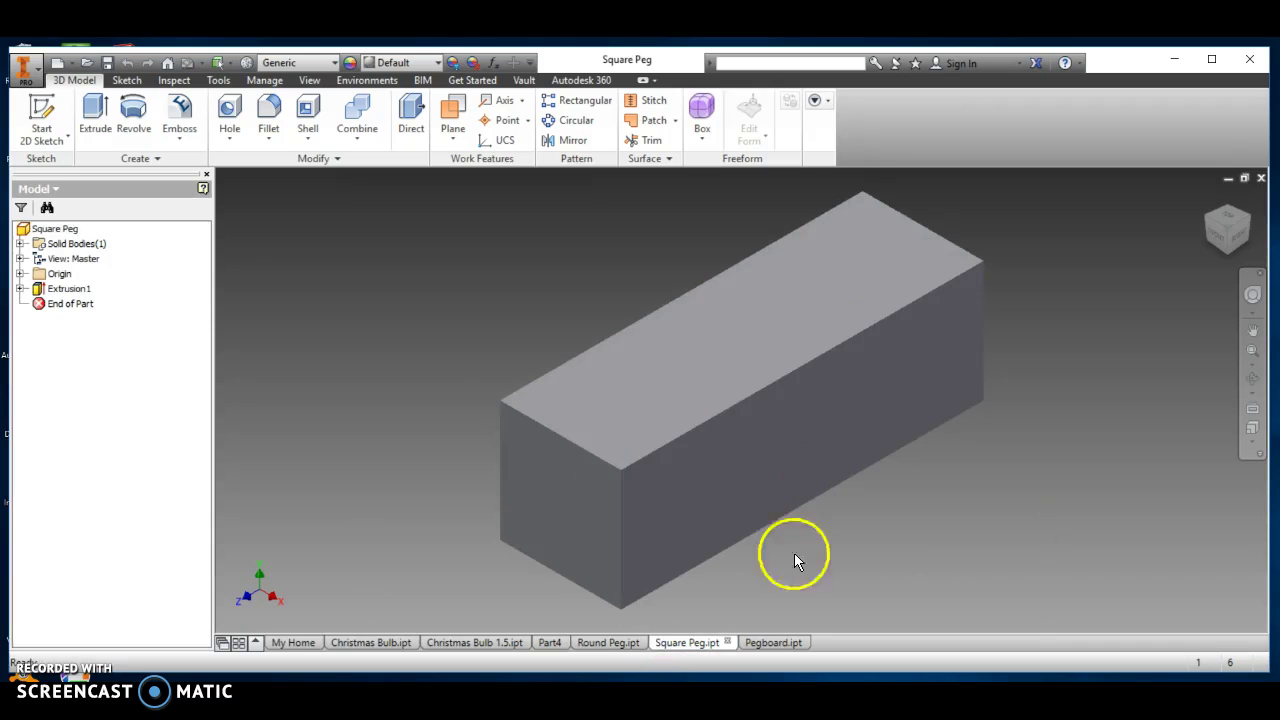
left_click(772, 642)
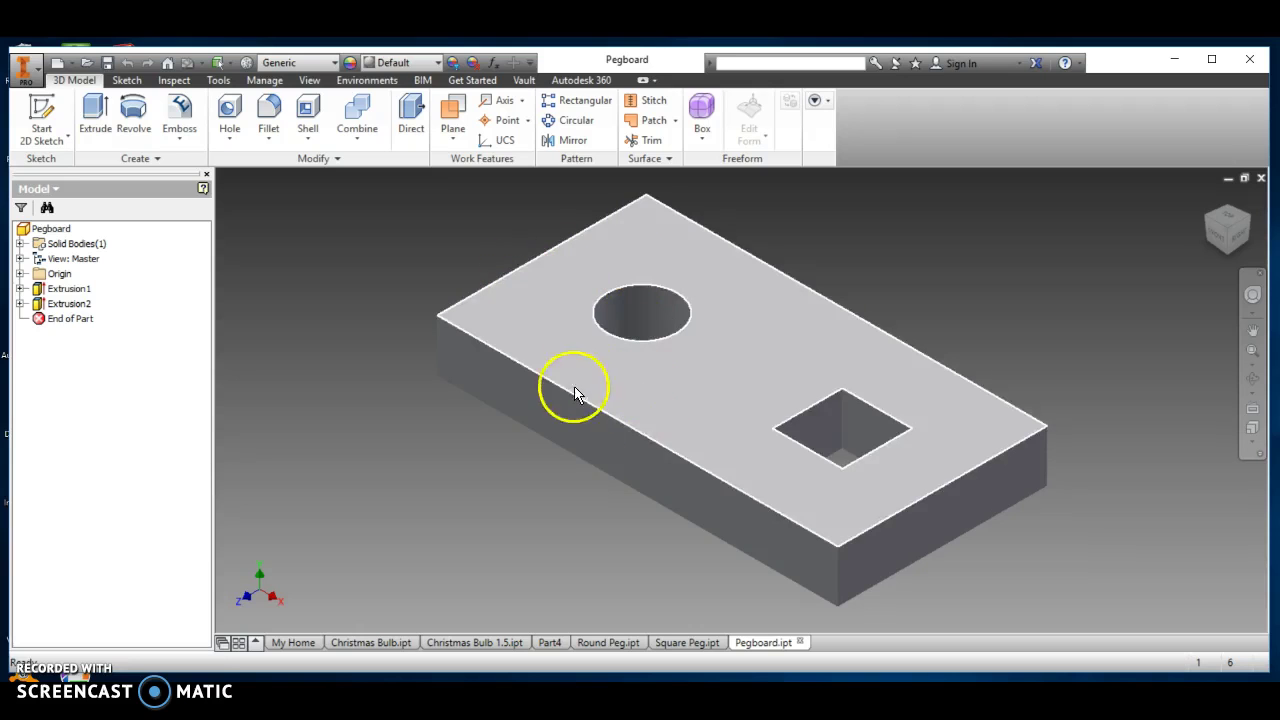
Edit the Extrusion2 hole sketch, dimension the square hole's centre point, and finish the sketch
right_click(64, 313)
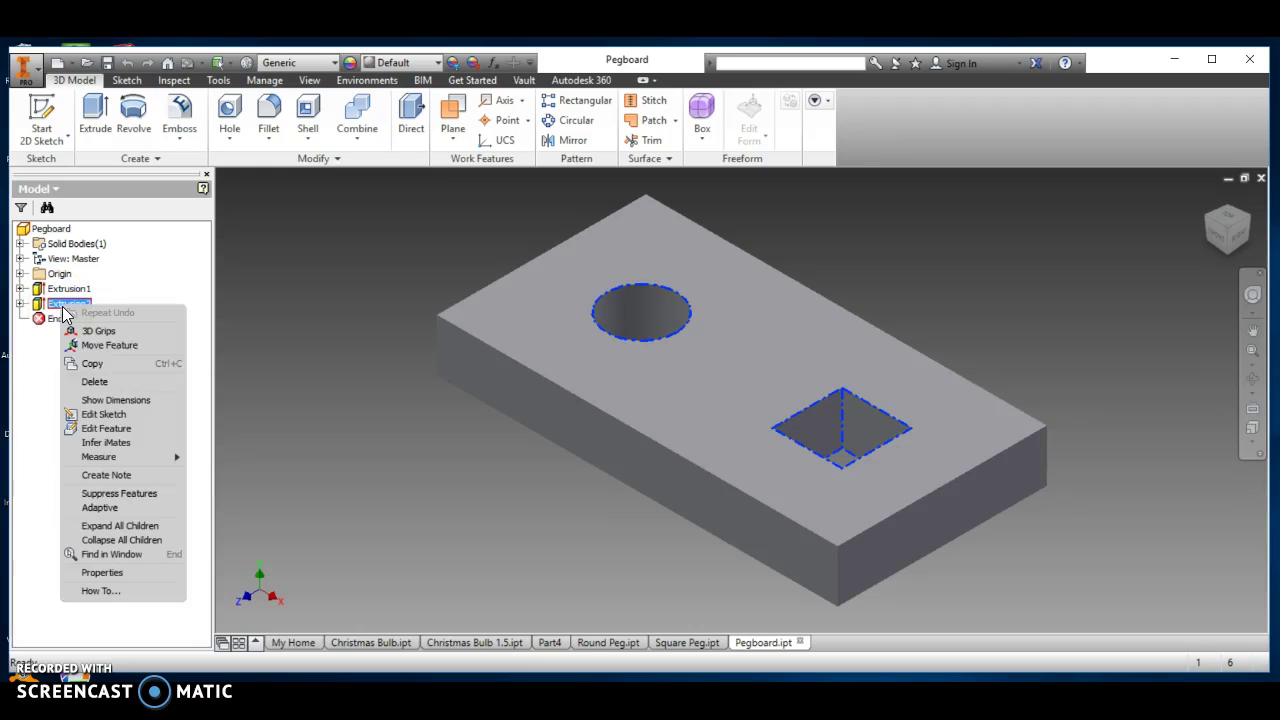
left_click(104, 414)
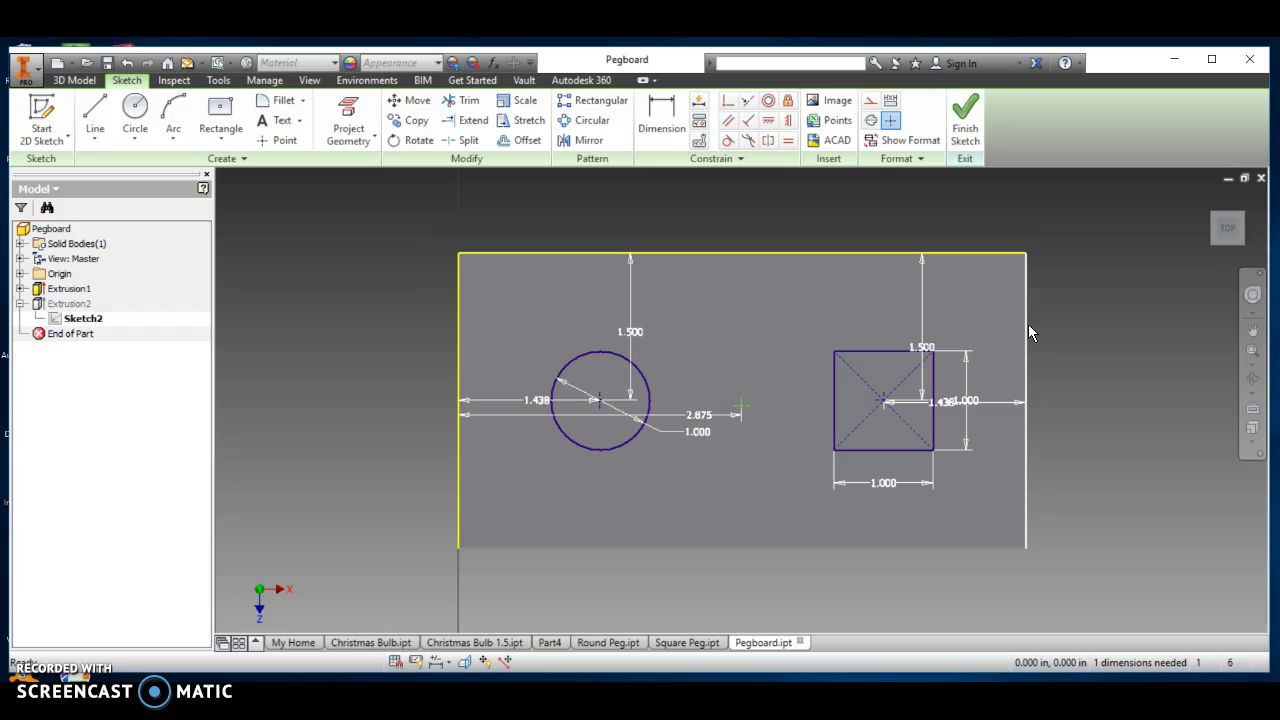
left_click(1026, 332)
left_click(797, 414)
left_click(743, 404)
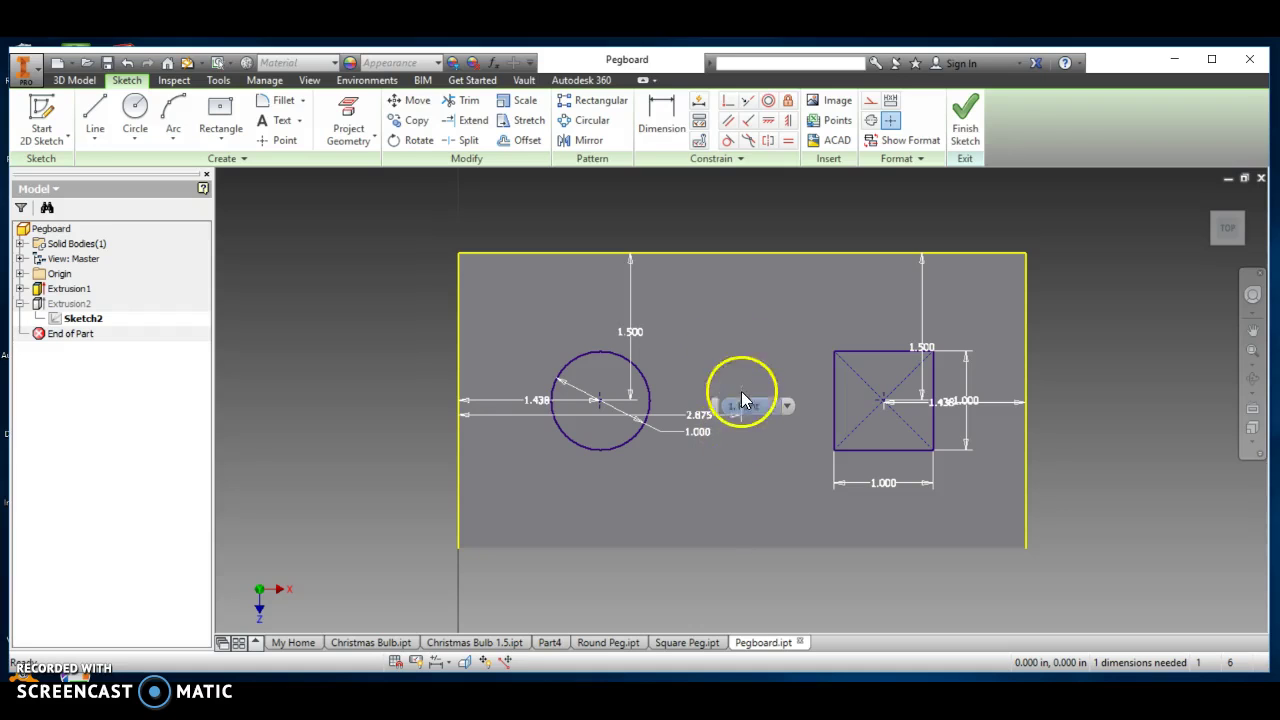
key("Return")
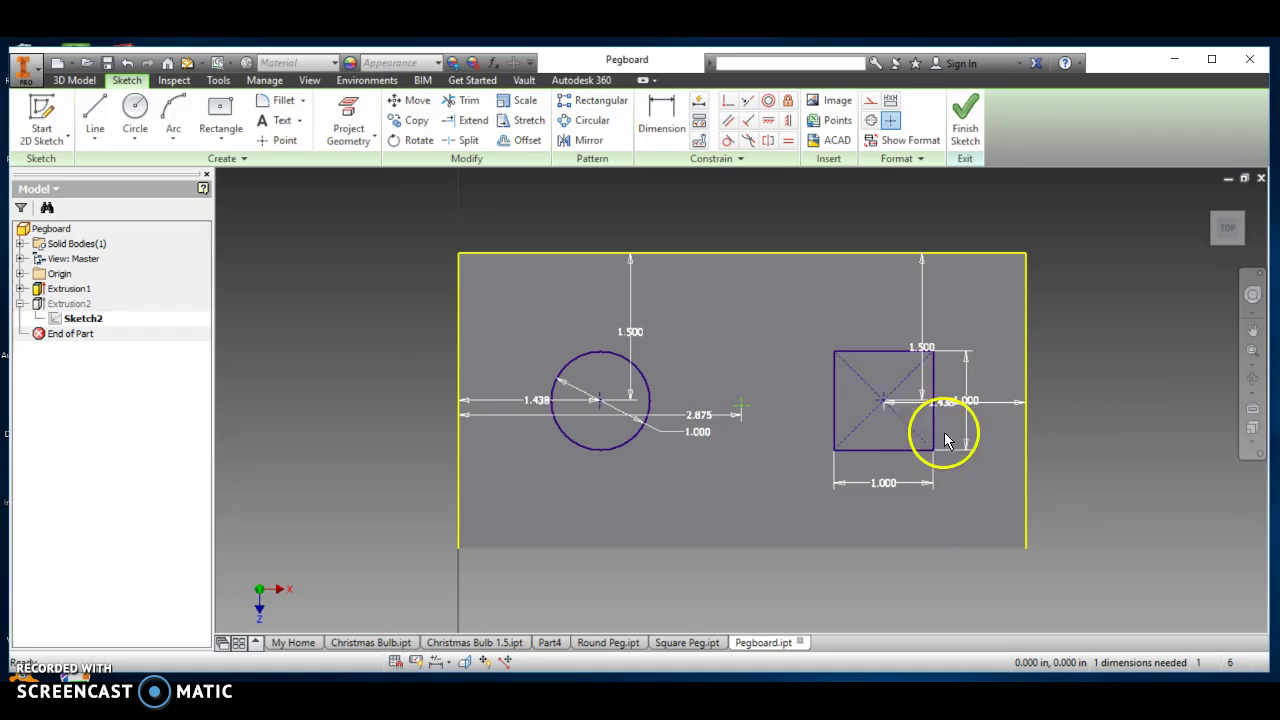
left_click(885, 405)
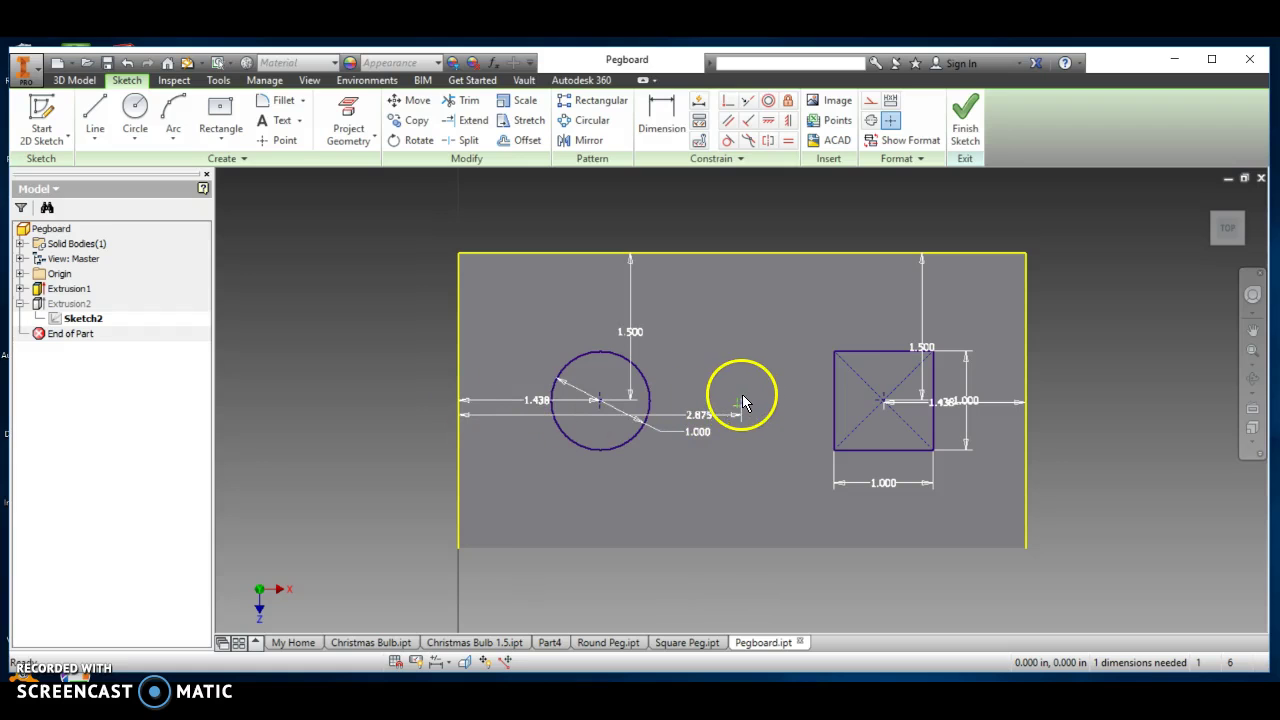
left_click(966, 143)
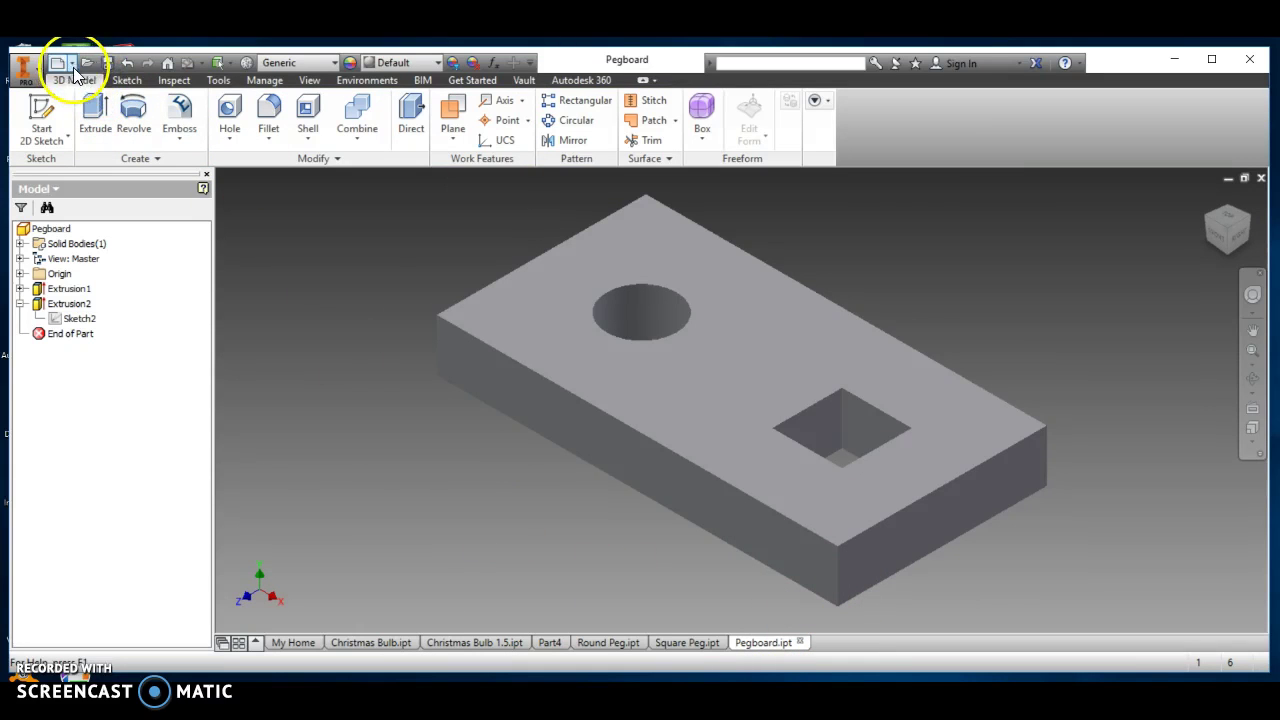
Create new assembly Assembly3 from the Standard (in).iam template, skipping the Open dialog
left_click(30, 75)
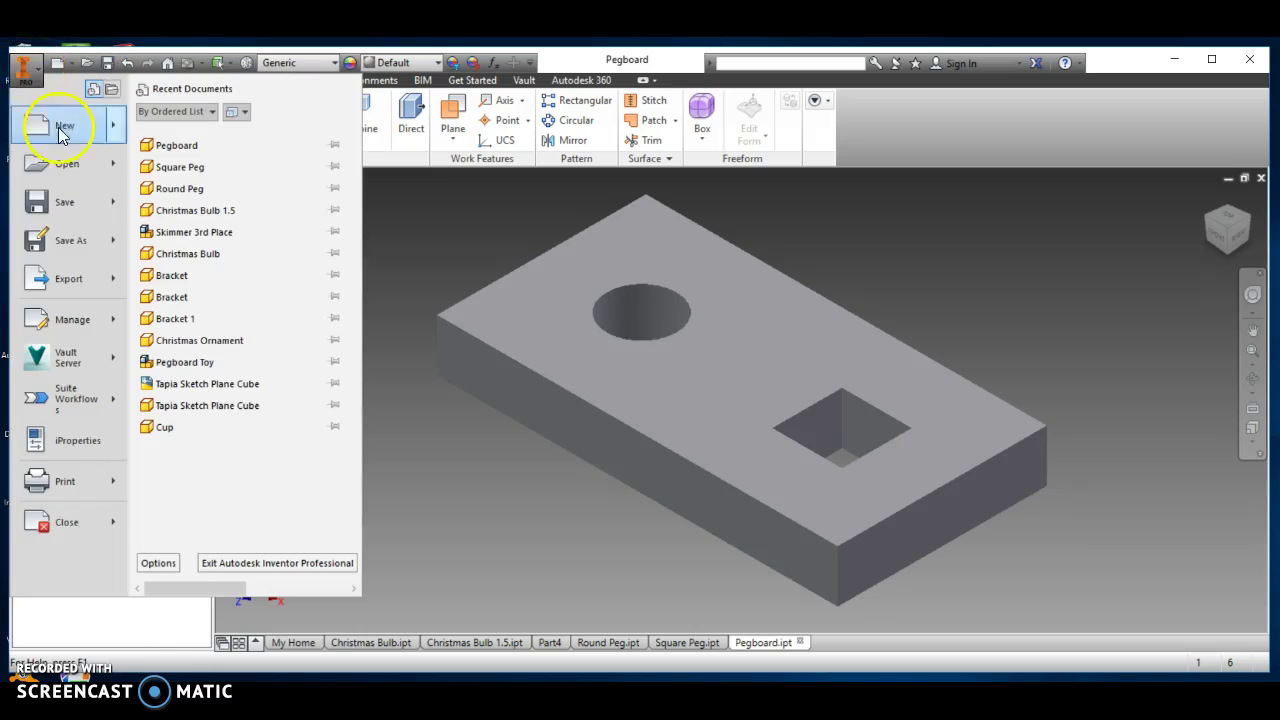
left_click(66, 168)
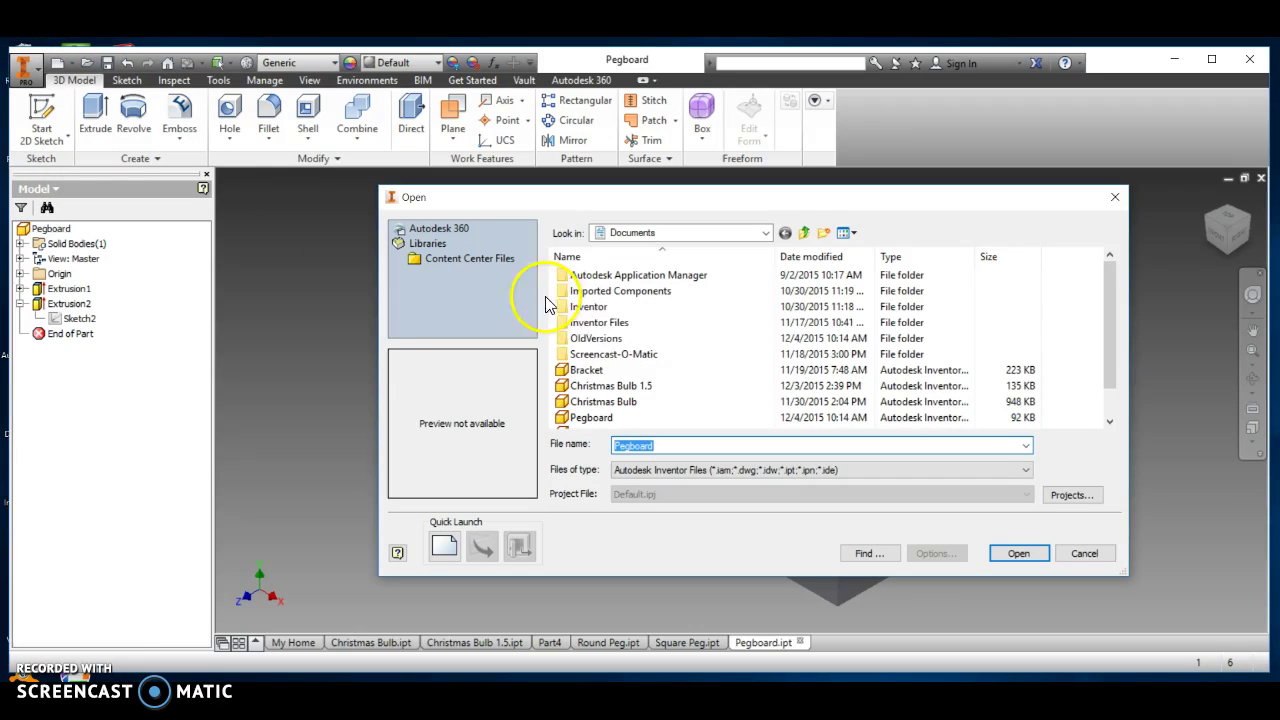
left_click(1085, 554)
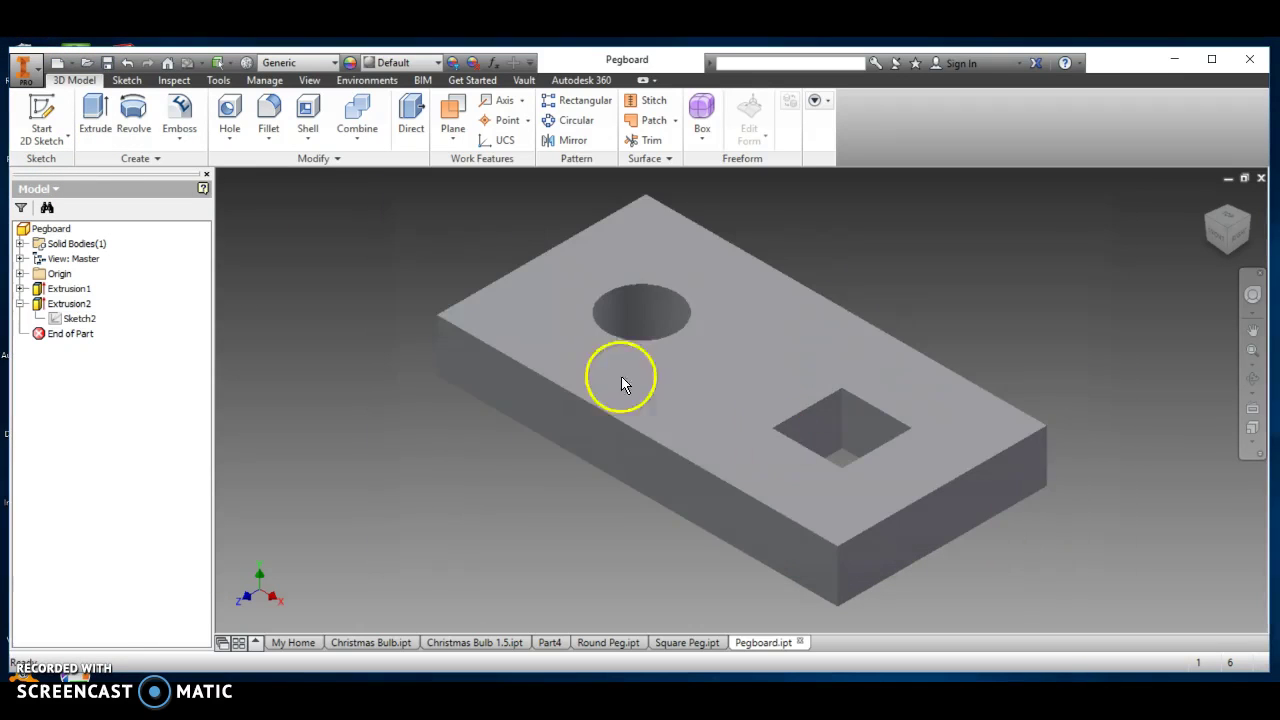
left_click(30, 73)
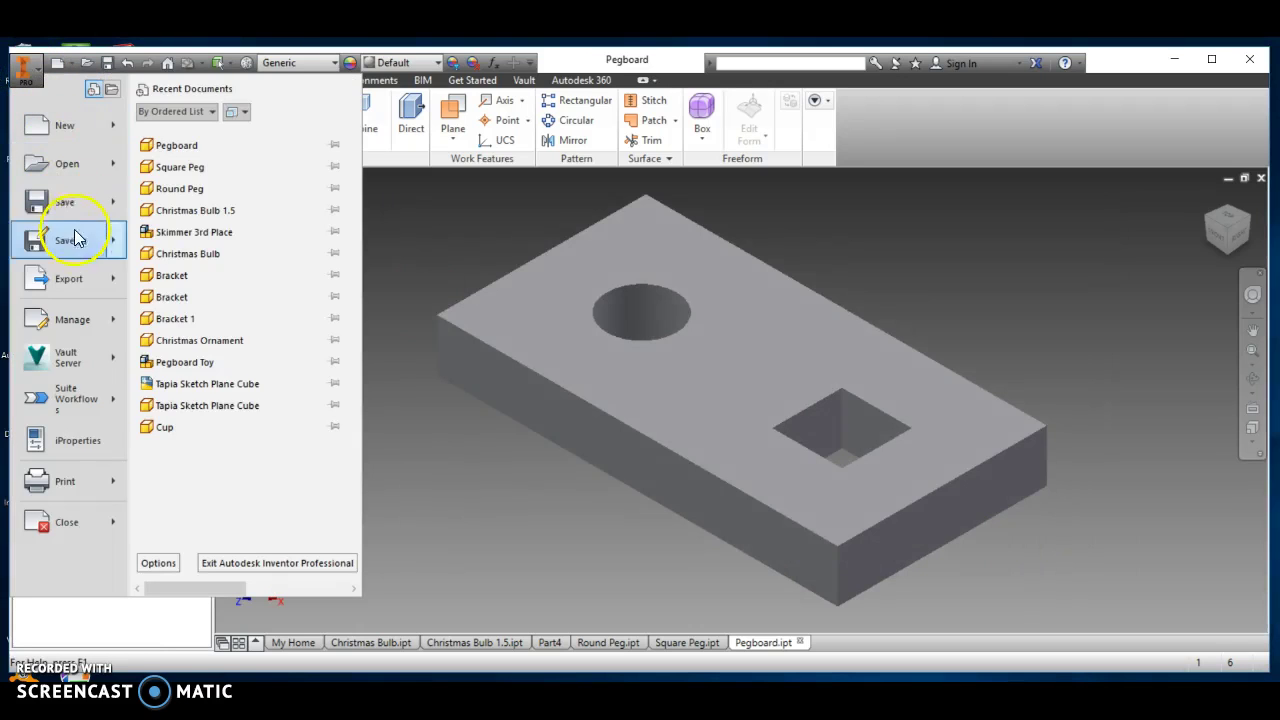
left_click(84, 130)
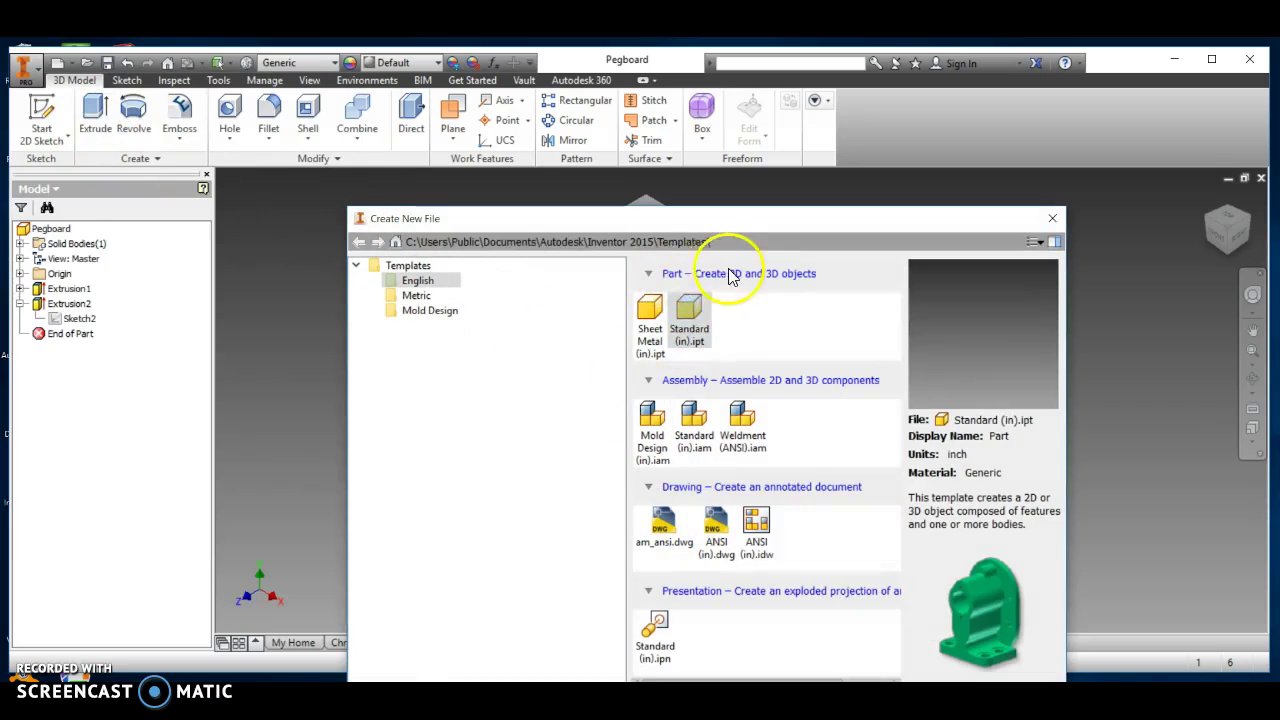
double_click(698, 420)
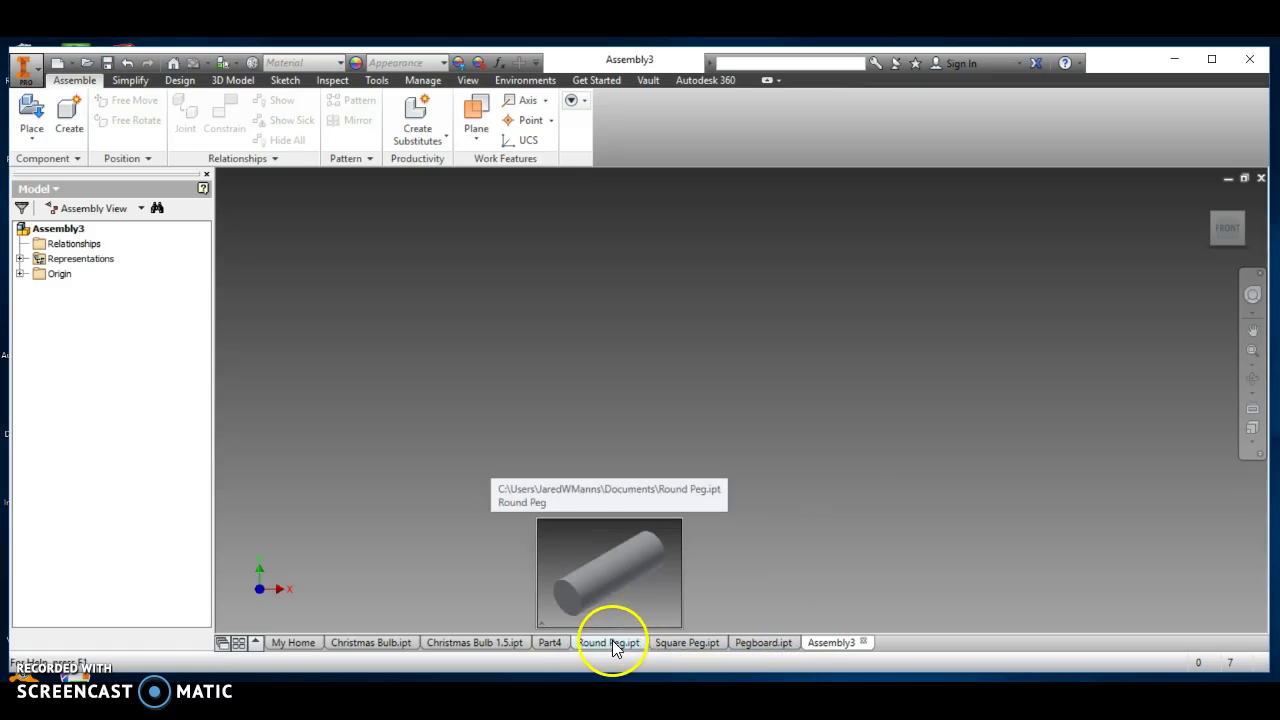
Place a single Pegboard.ipt into Assembly3 as Pegboard:1 and cancel further copies
left_click(31, 115)
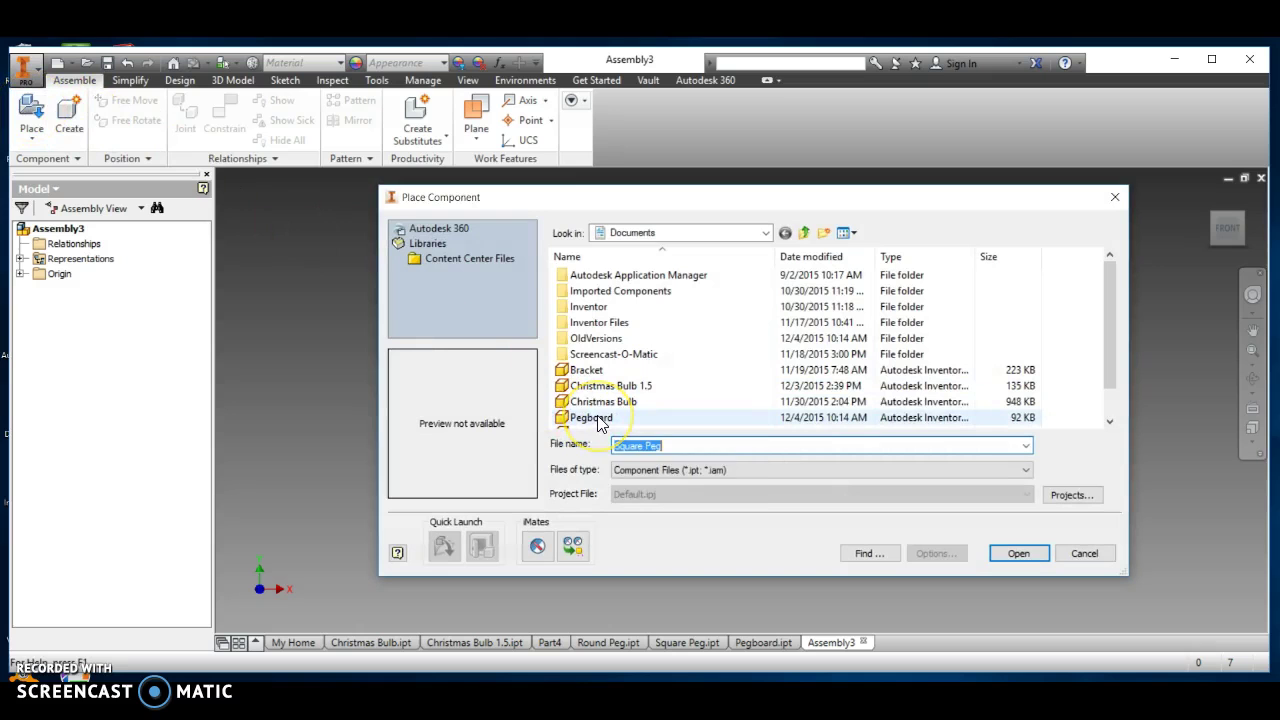
left_click(595, 418)
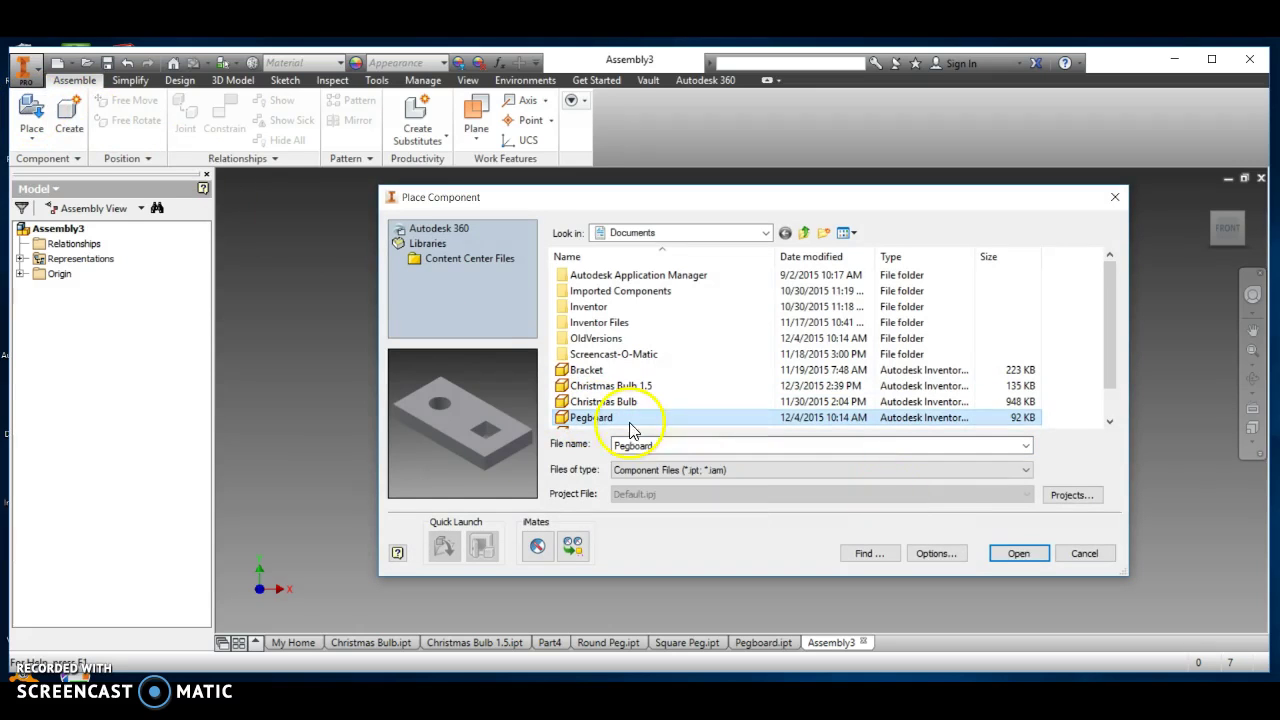
left_click(1033, 552)
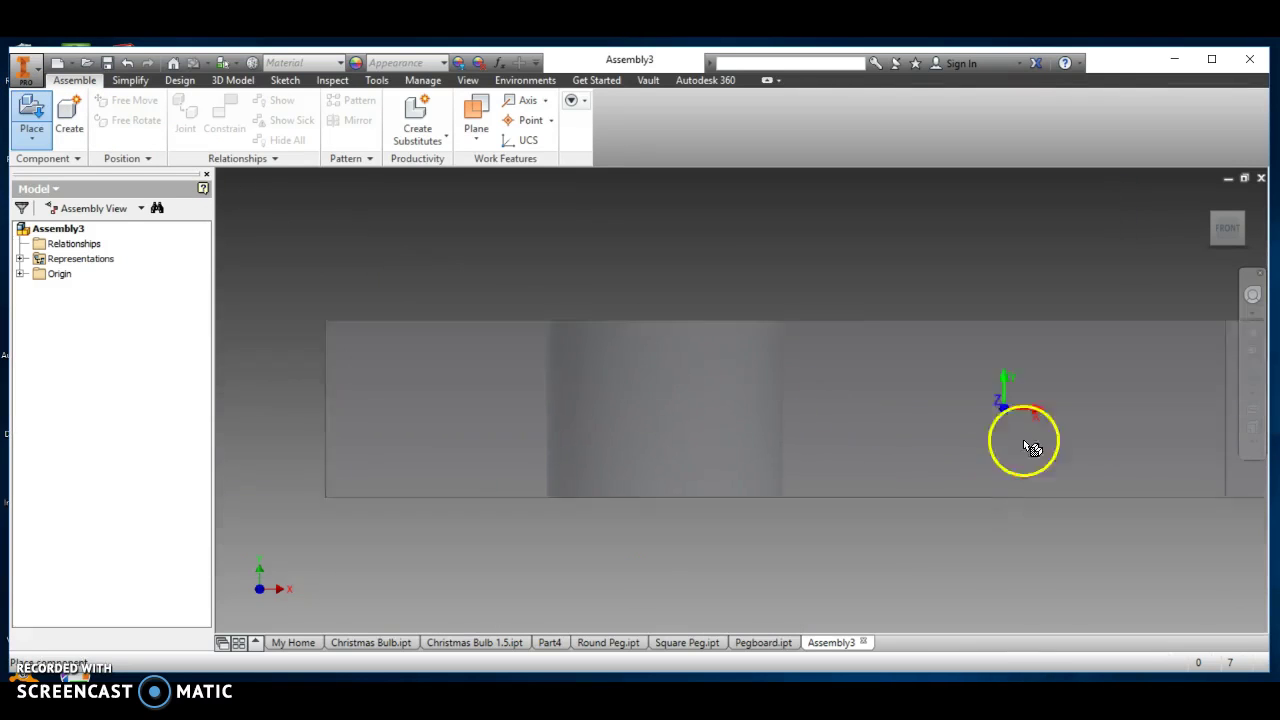
left_click(773, 386)
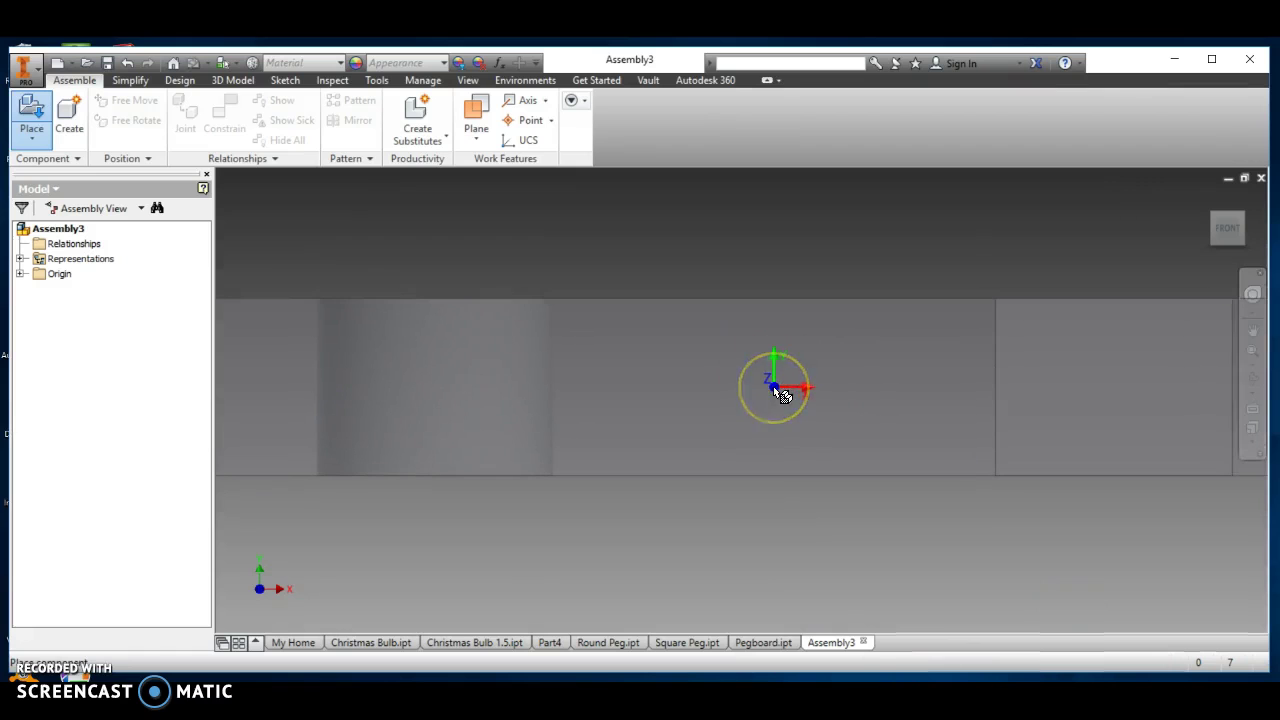
key("Escape")
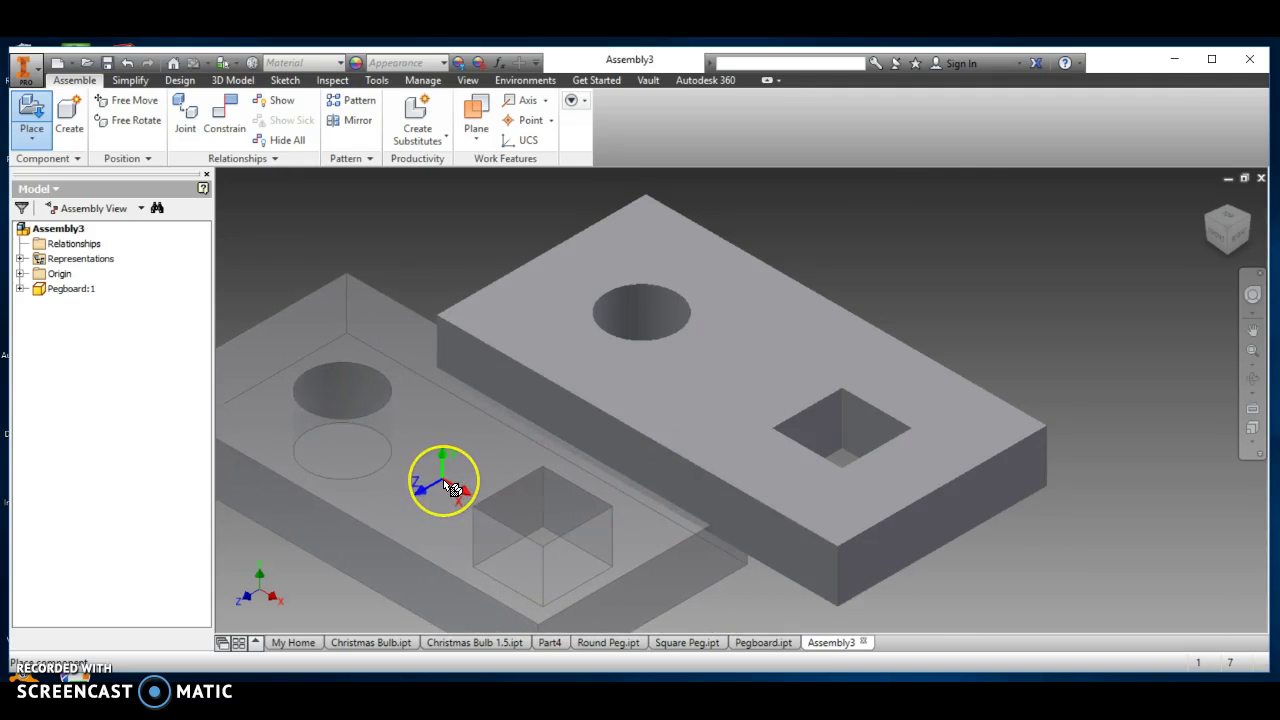
right_click(445, 480)
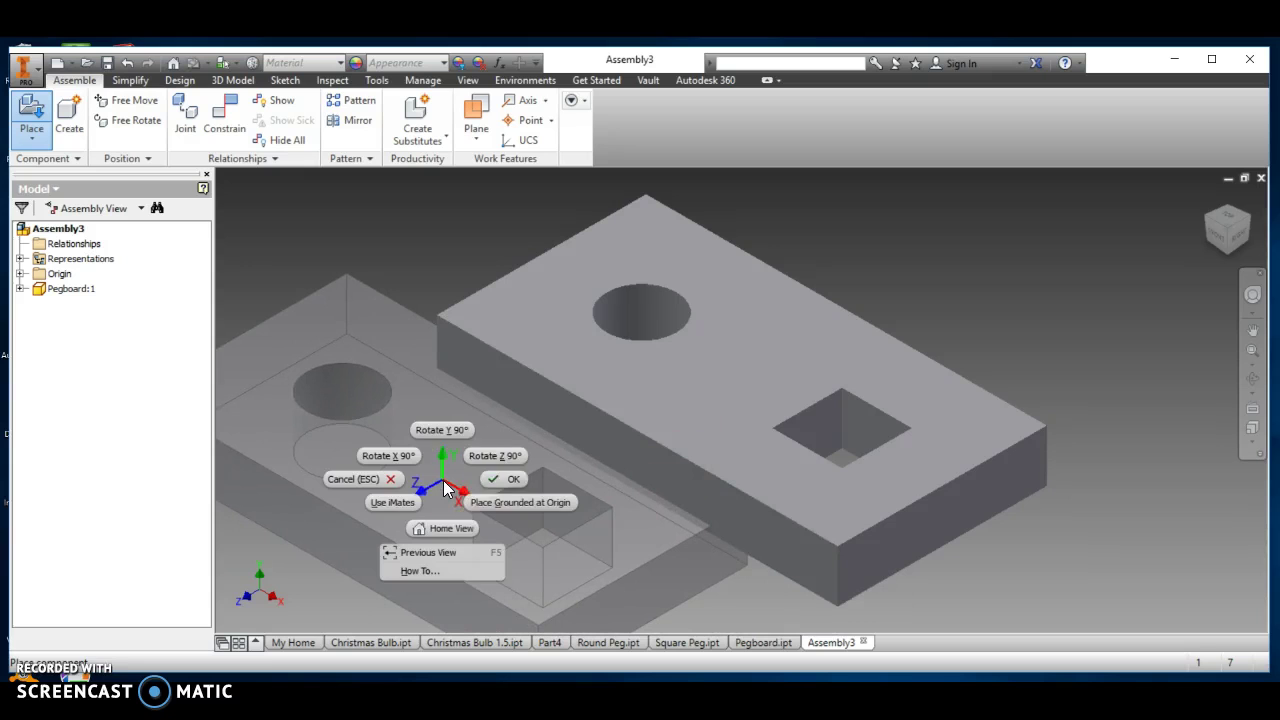
left_click(388, 481)
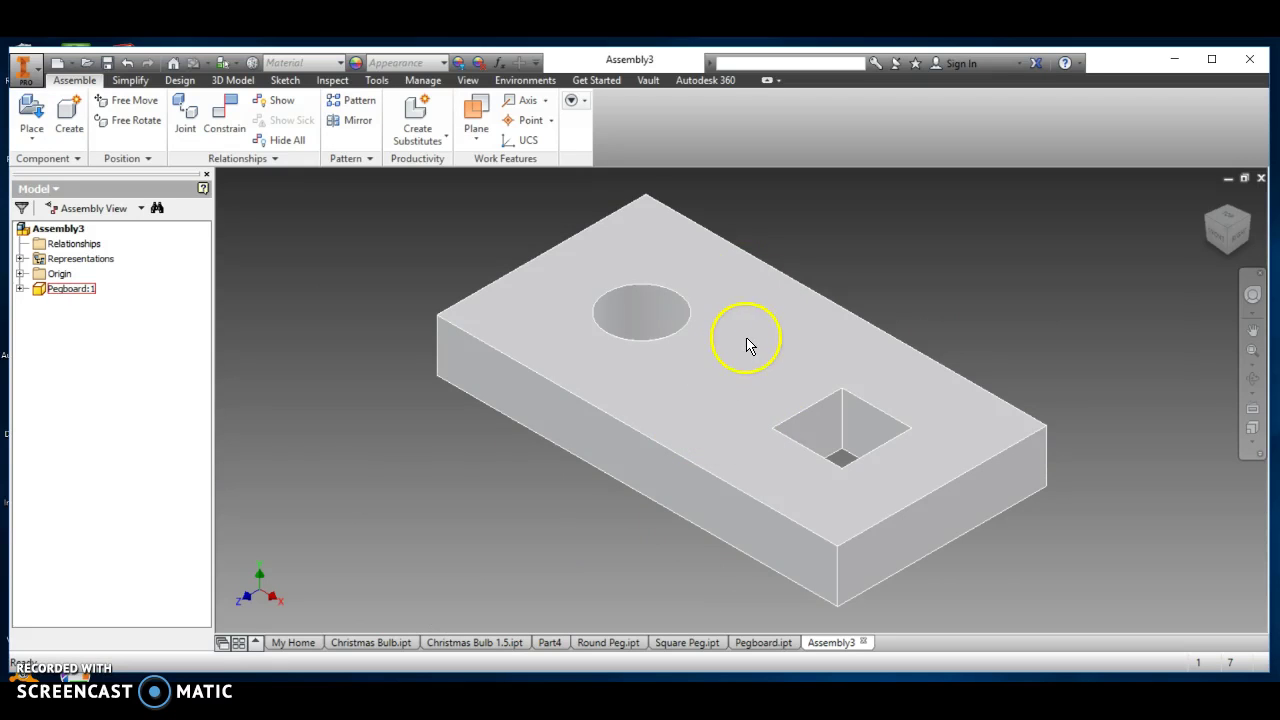
Mark Pegboard:1 as Grounded from its context menu so it stays fixed
right_click(735, 370)
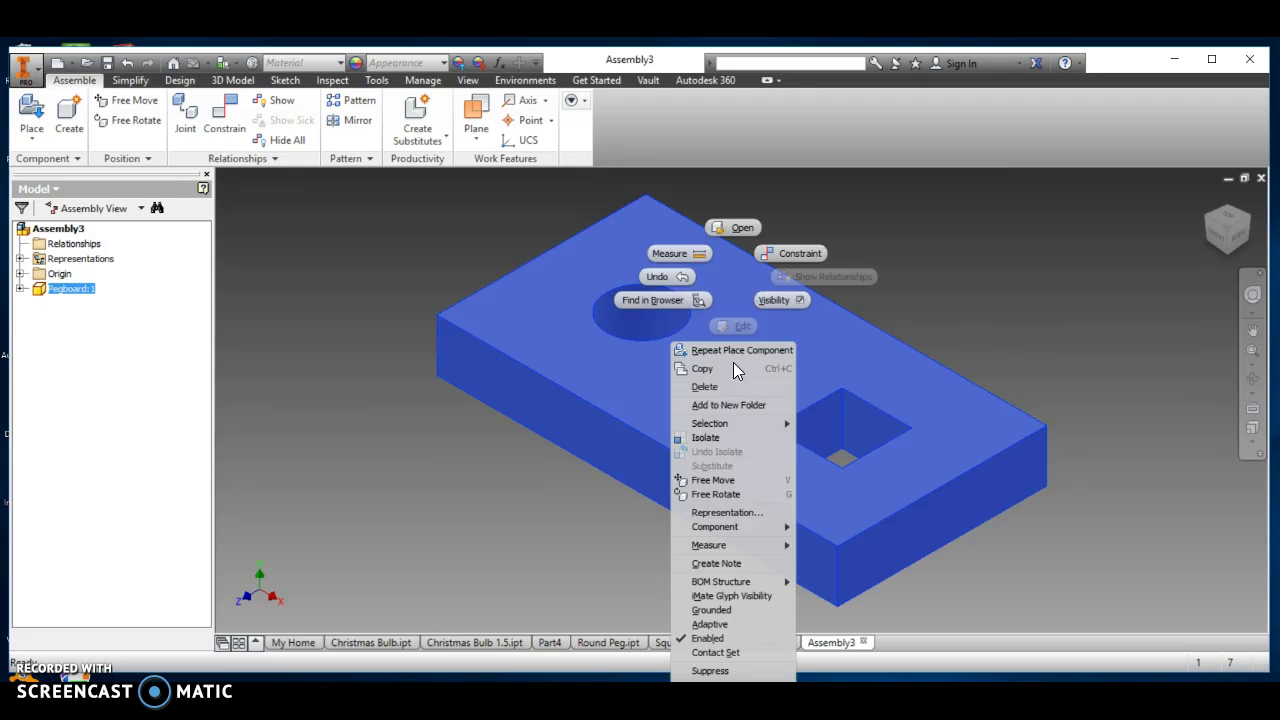
left_click(718, 610)
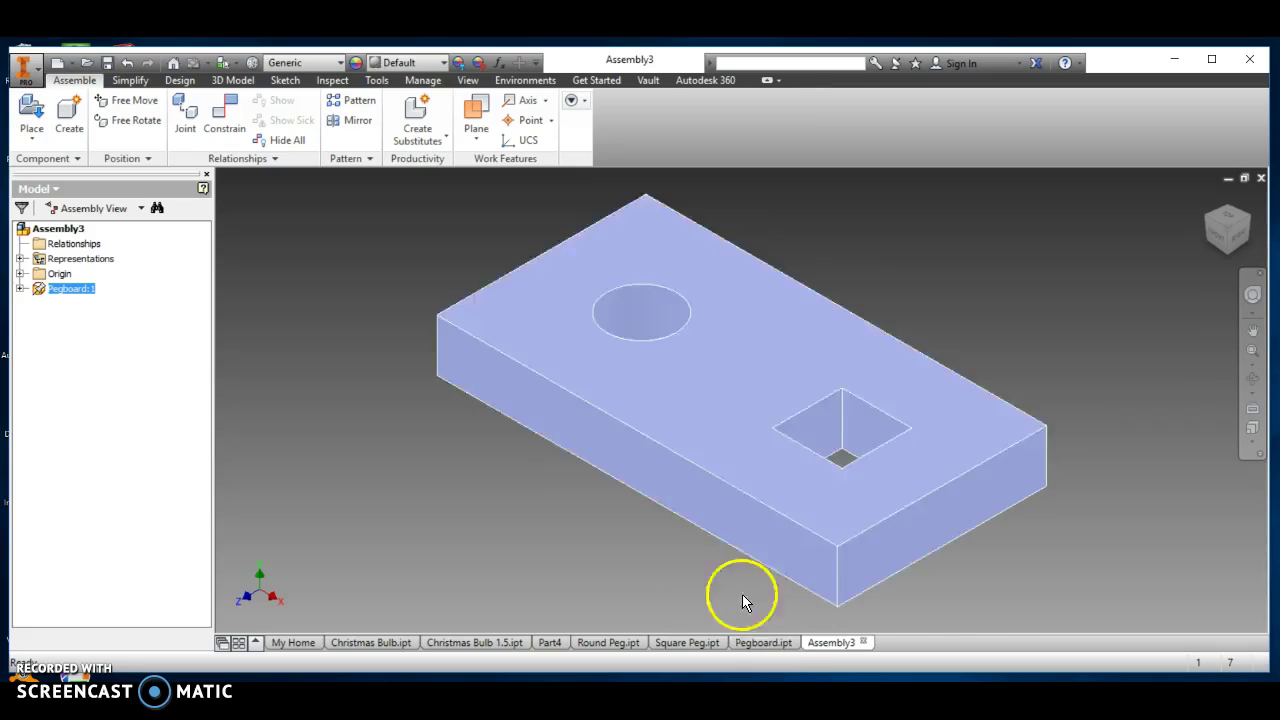
left_click(703, 392)
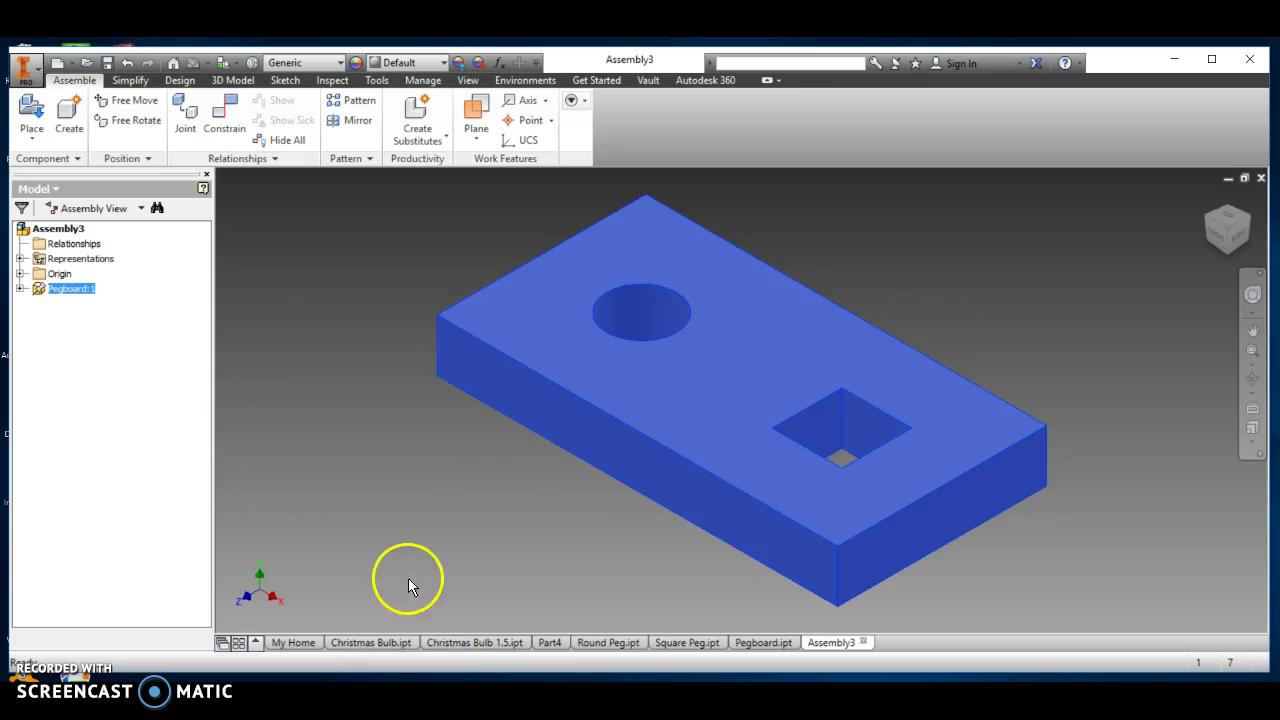
Place one Round Peg to the pegboard's upper right as Round Peg:1
left_click(33, 115)
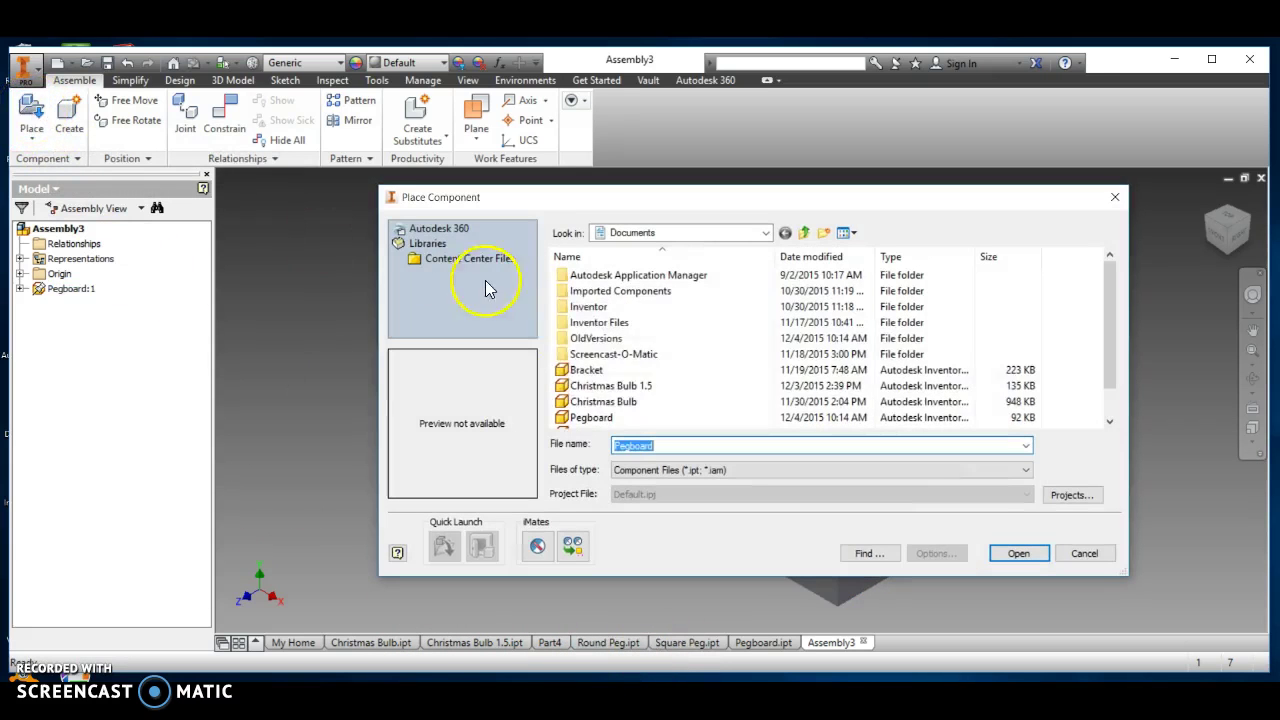
scroll(618, 420, "down", 1)
left_click(596, 402)
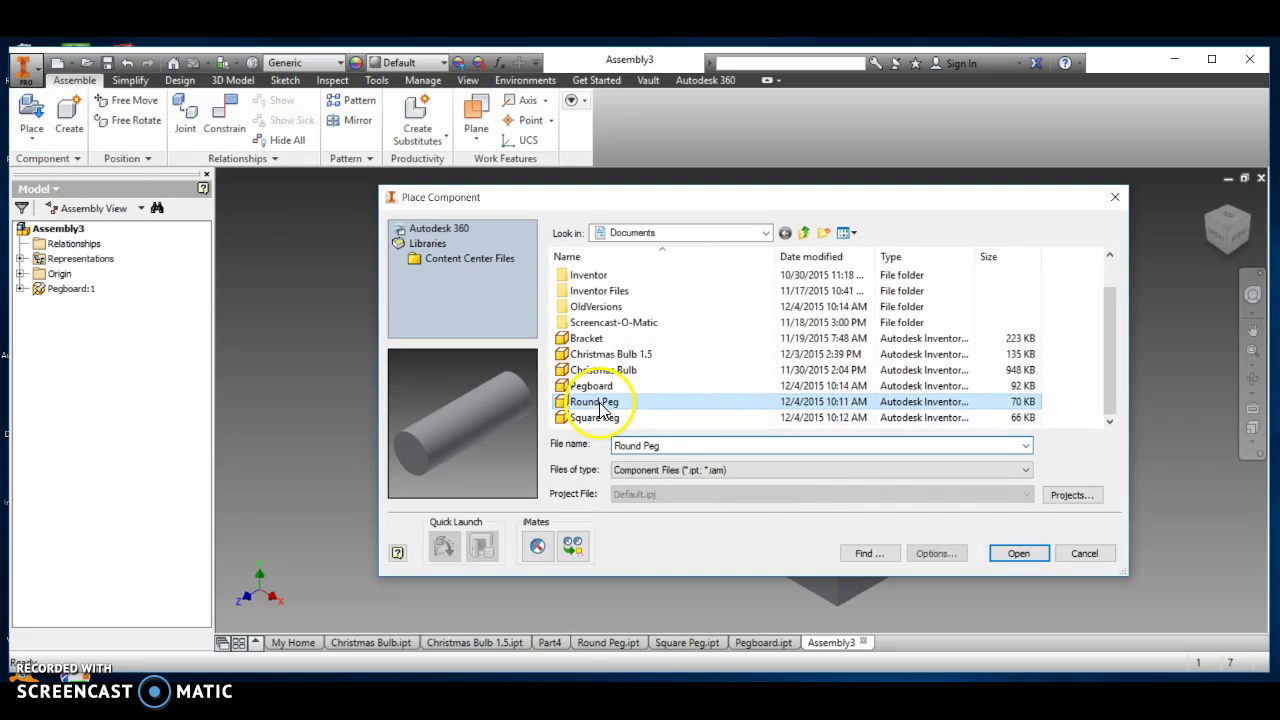
left_click(1019, 555)
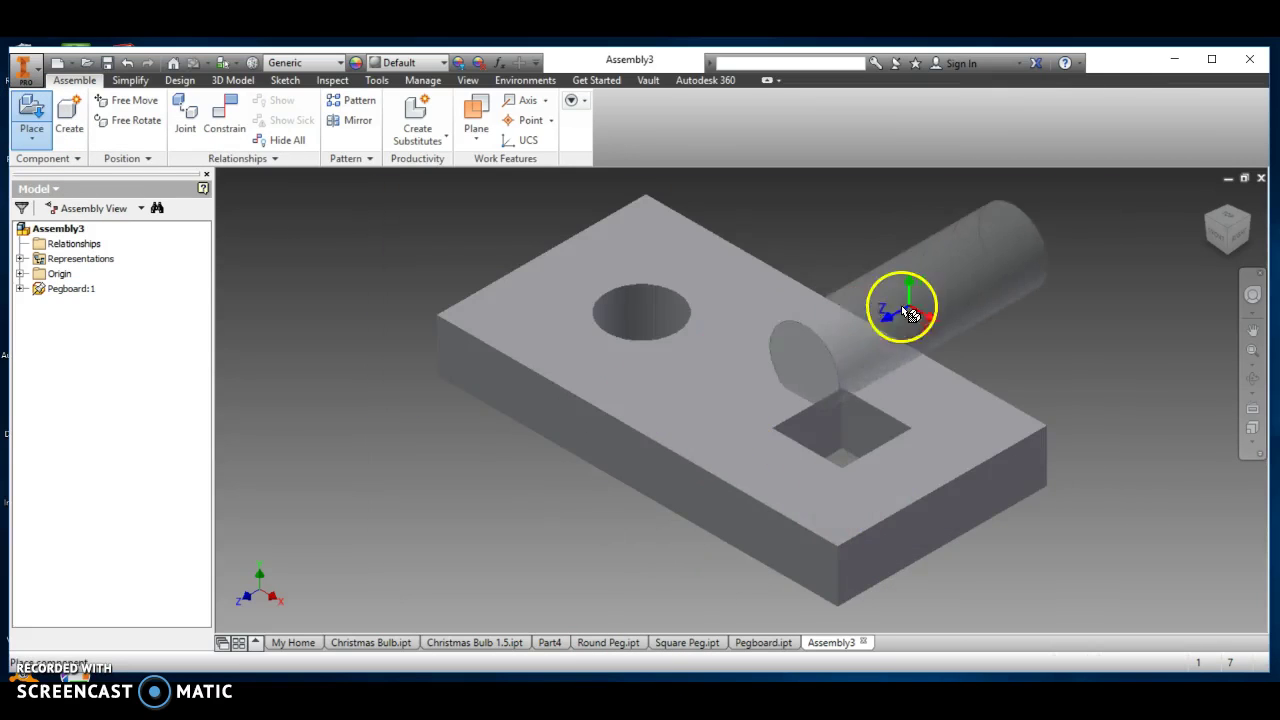
left_click(940, 292)
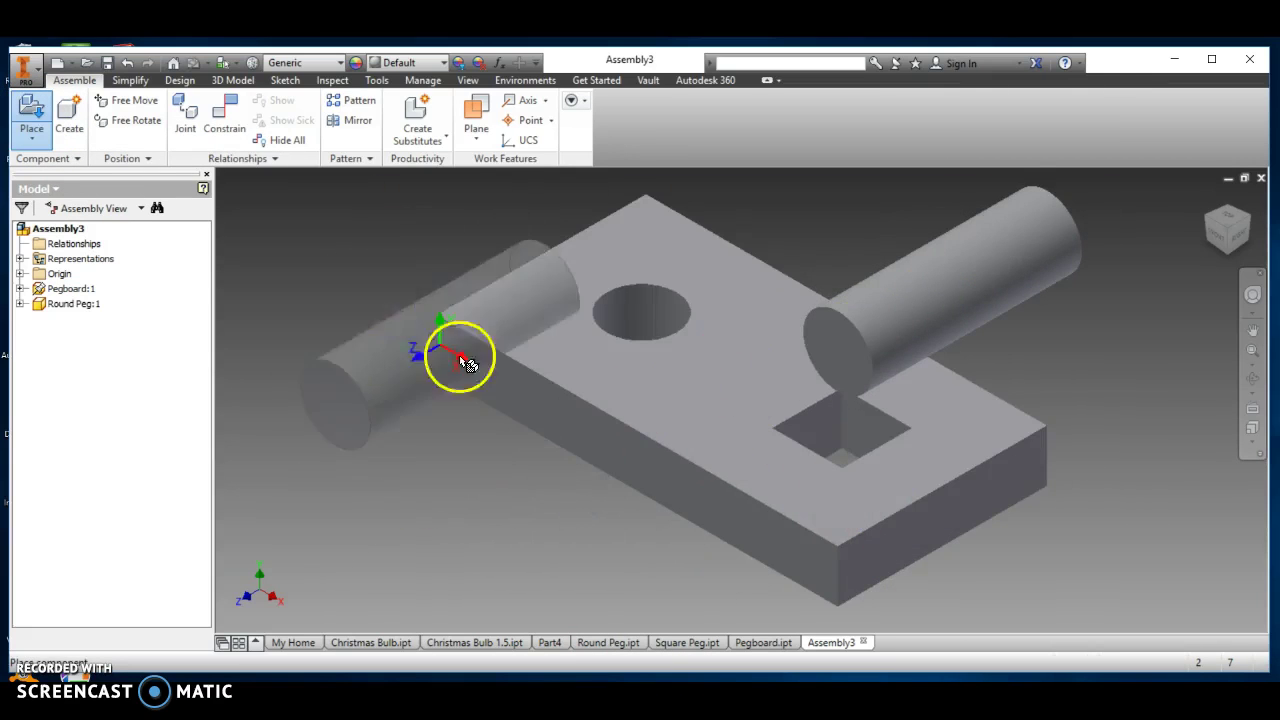
right_click(385, 362)
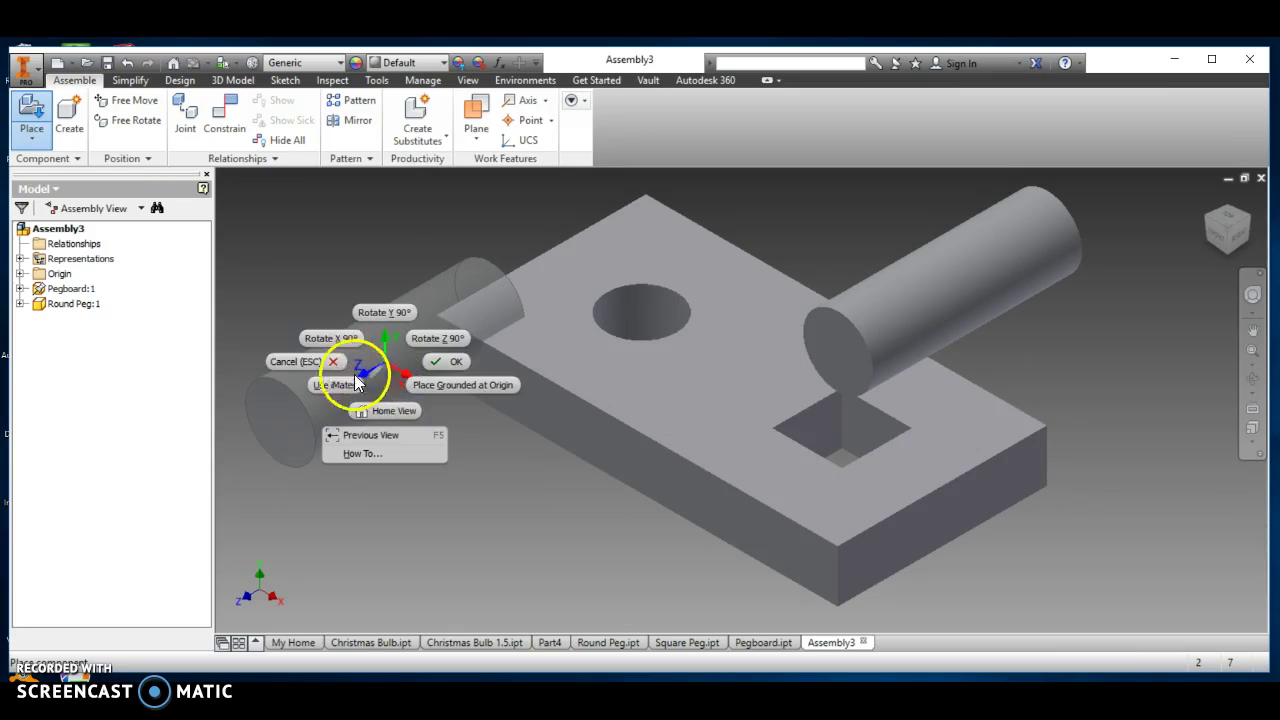
left_click(290, 363)
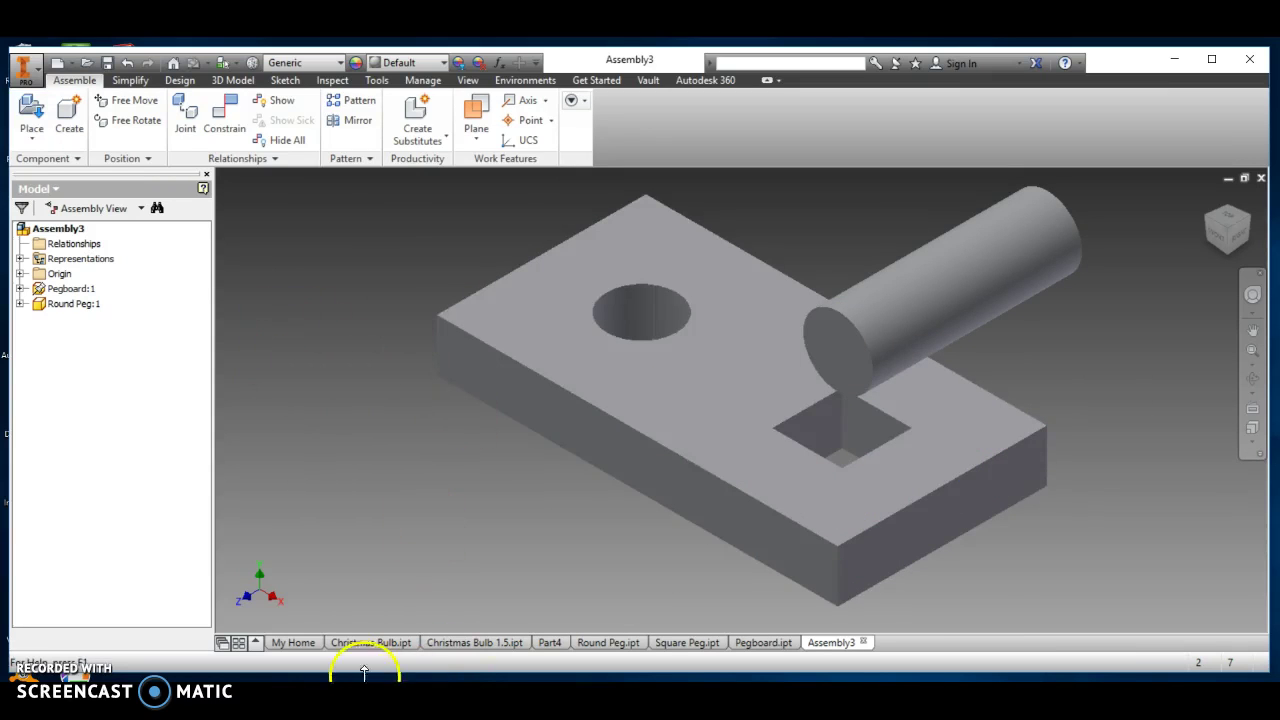
Place one Square Peg at the pegboard's right end as Square Peg:1
left_click(31, 115)
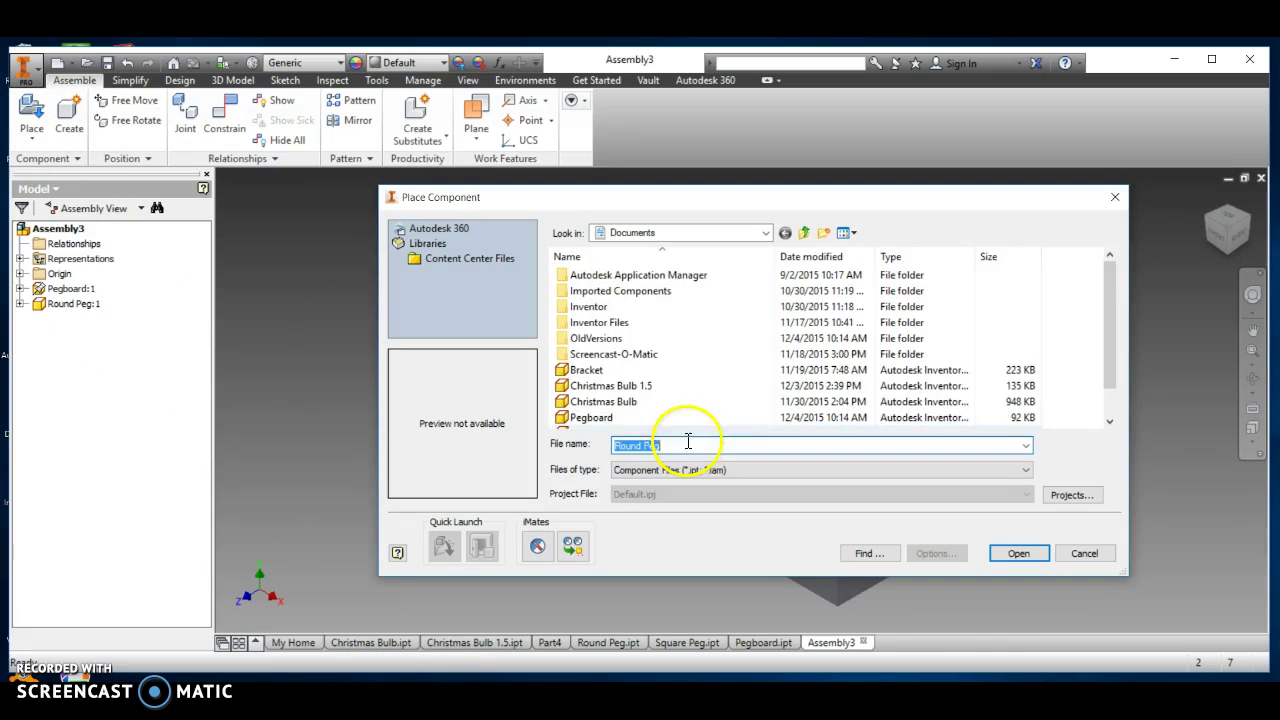
scroll(655, 400, "down", 1)
left_click(600, 417)
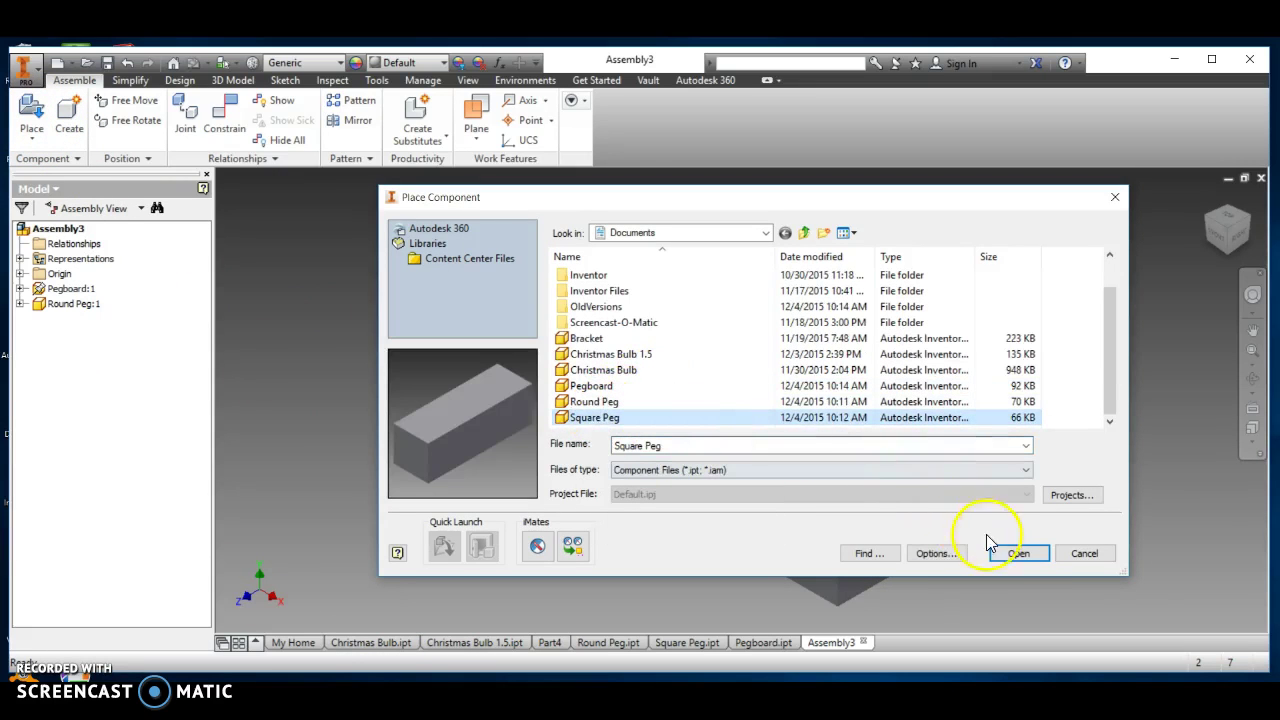
left_click(1016, 553)
left_click(1079, 401)
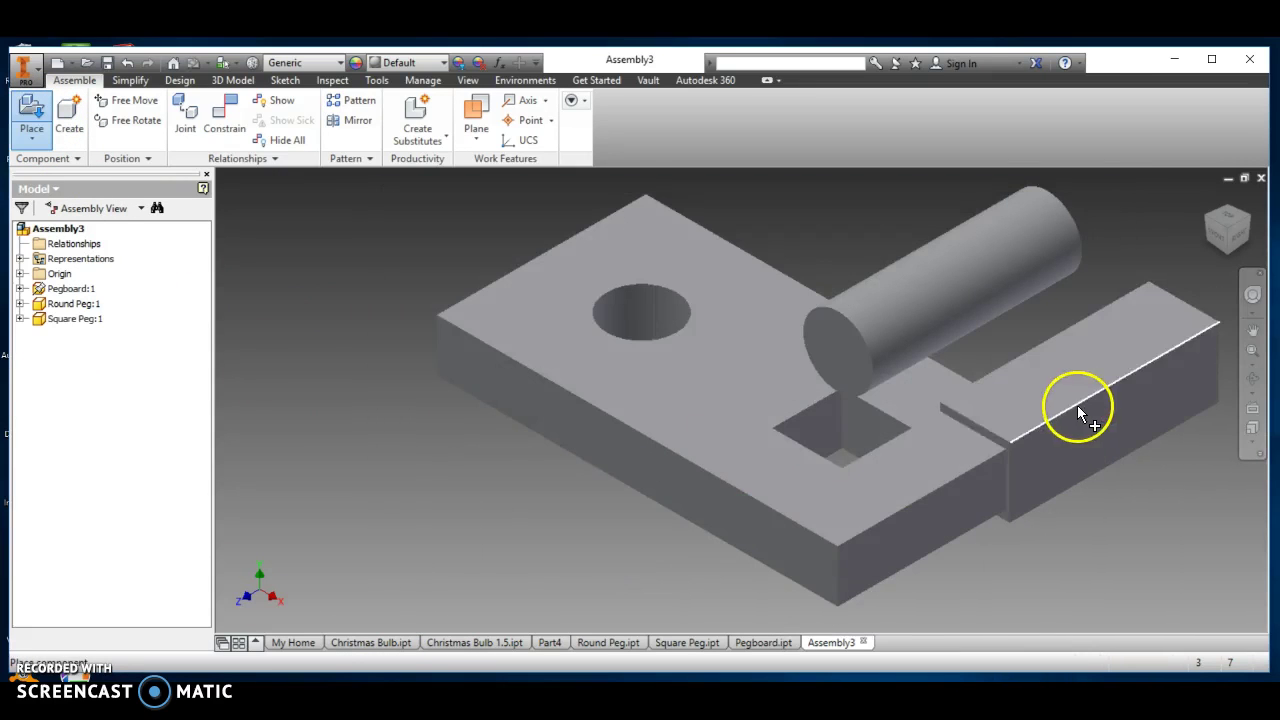
right_click(607, 432)
left_click(490, 430)
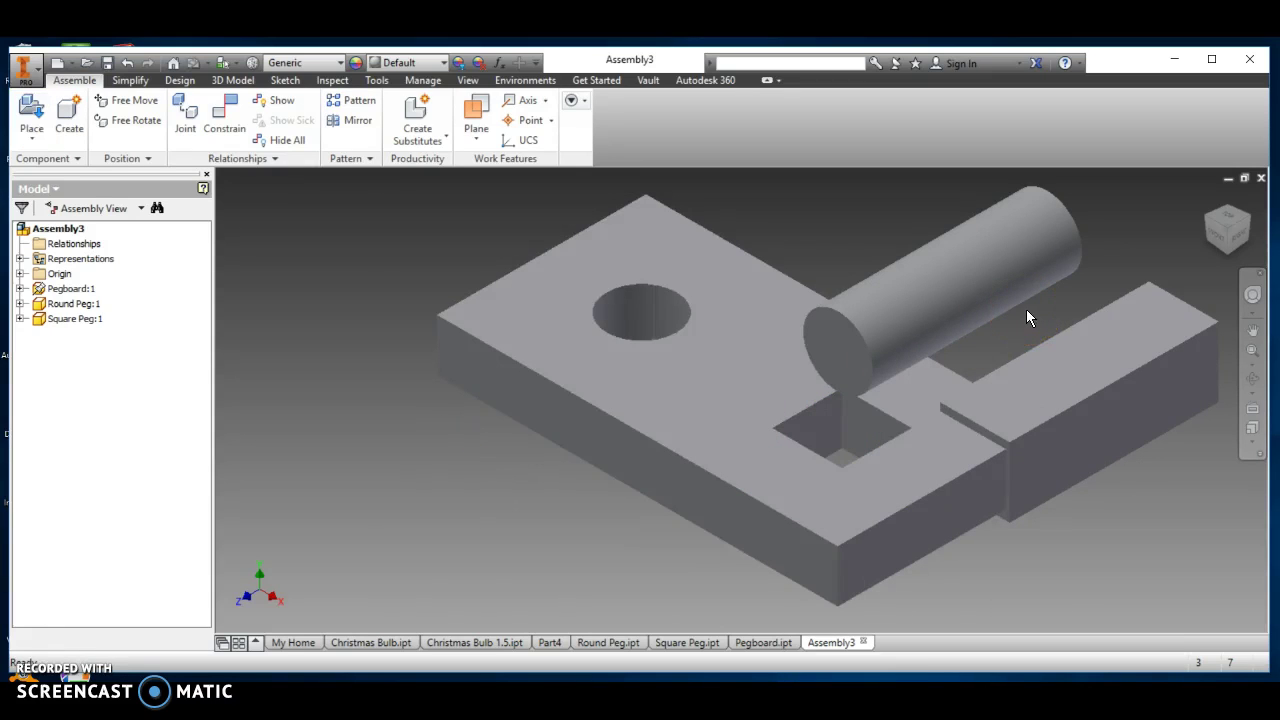
Mate the round peg's axis to the round hole's axis, then drag the peg to test sliding
left_click(930, 290)
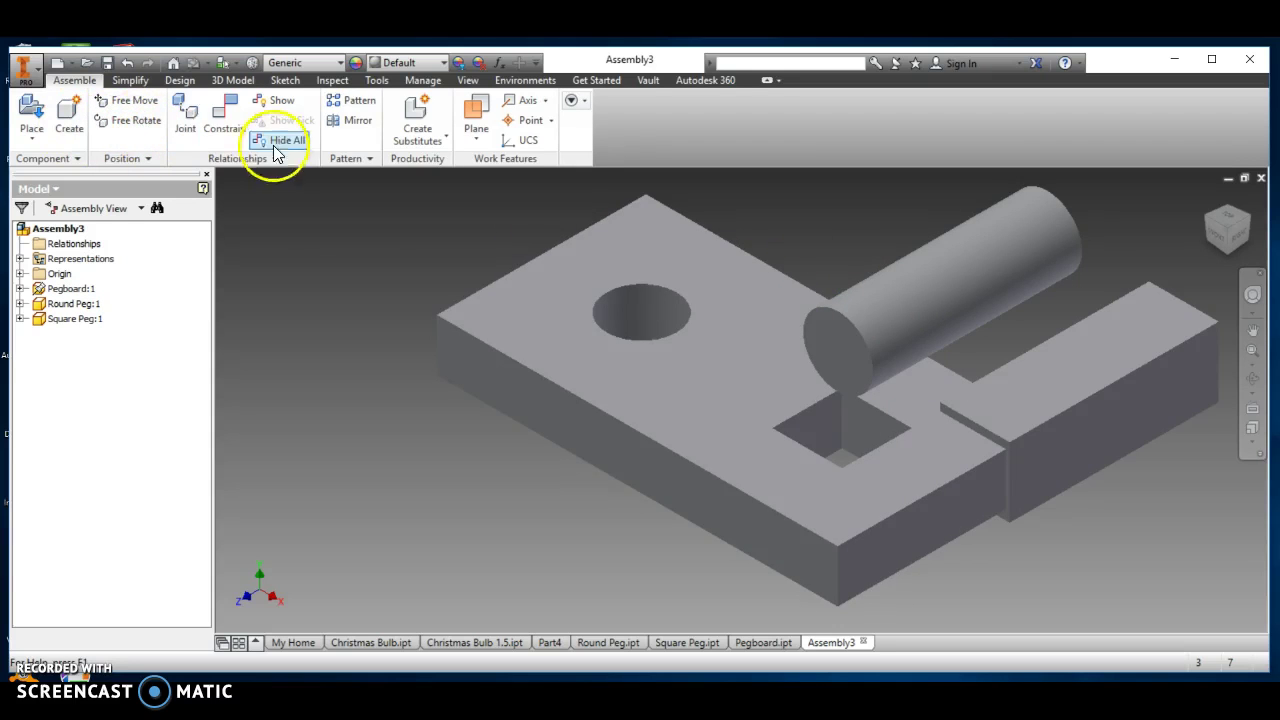
left_click(222, 120)
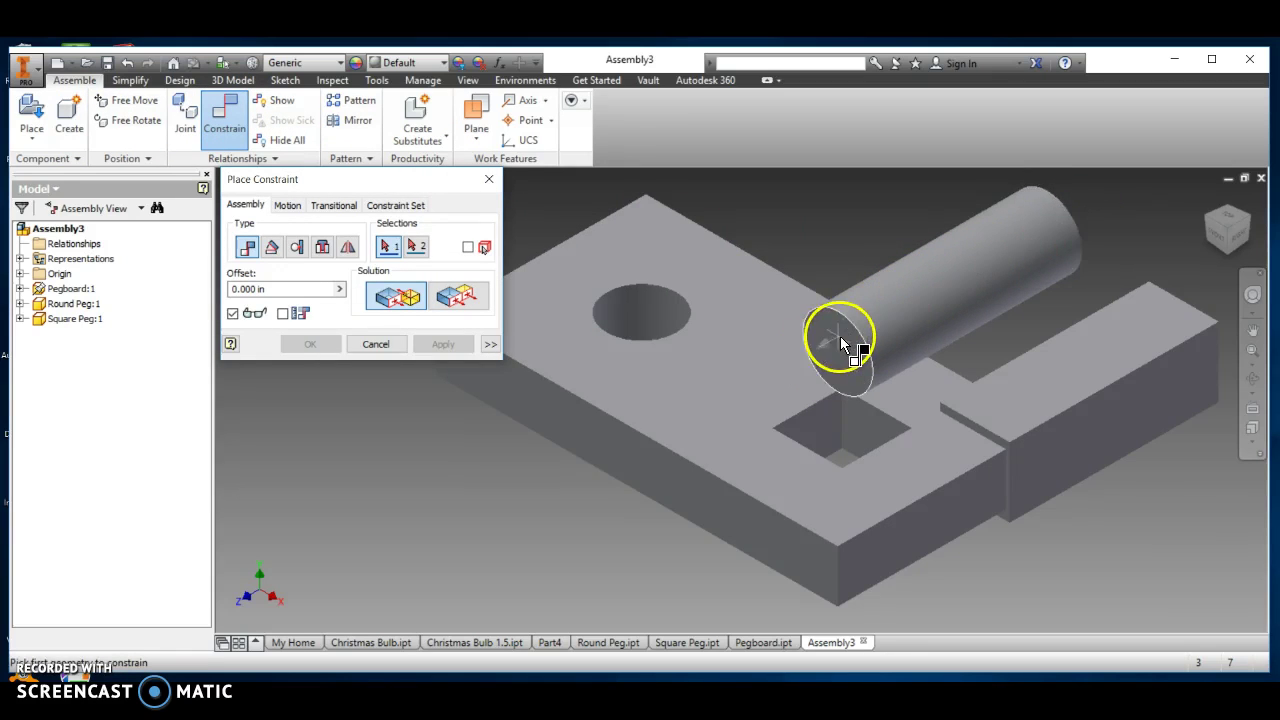
left_click(952, 293)
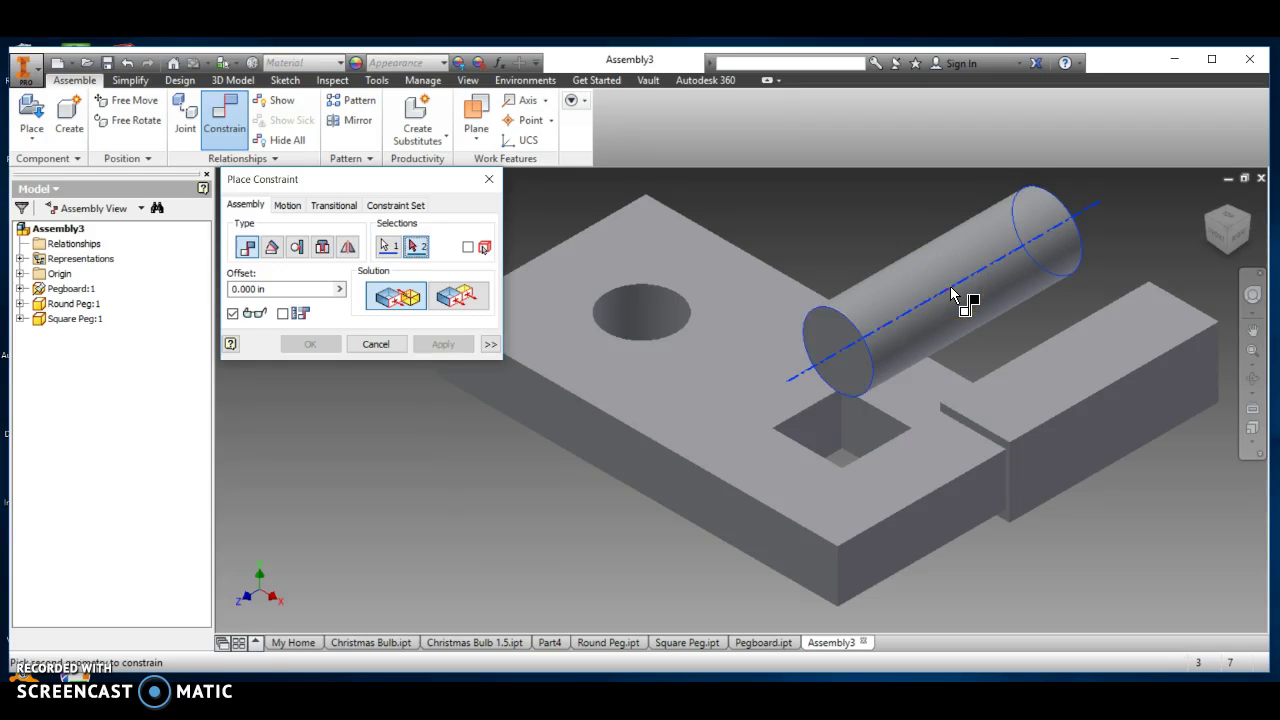
left_click(656, 303)
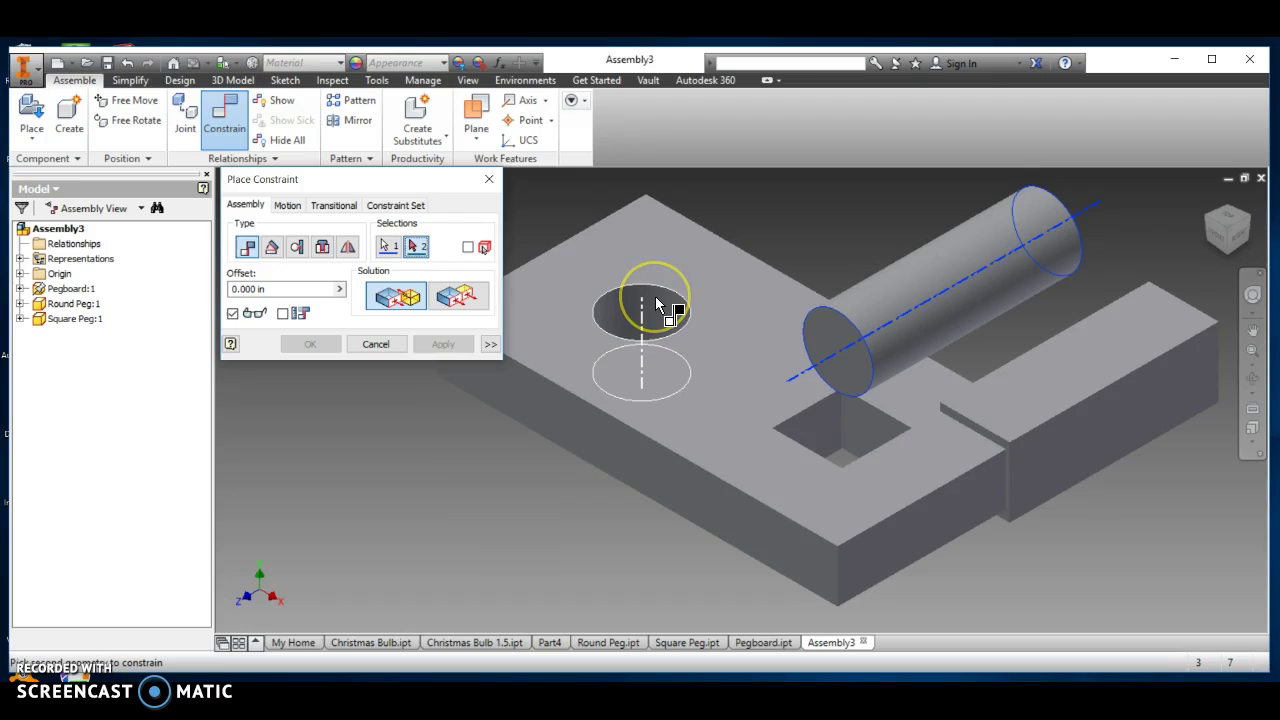
left_click(648, 298)
left_click(651, 345)
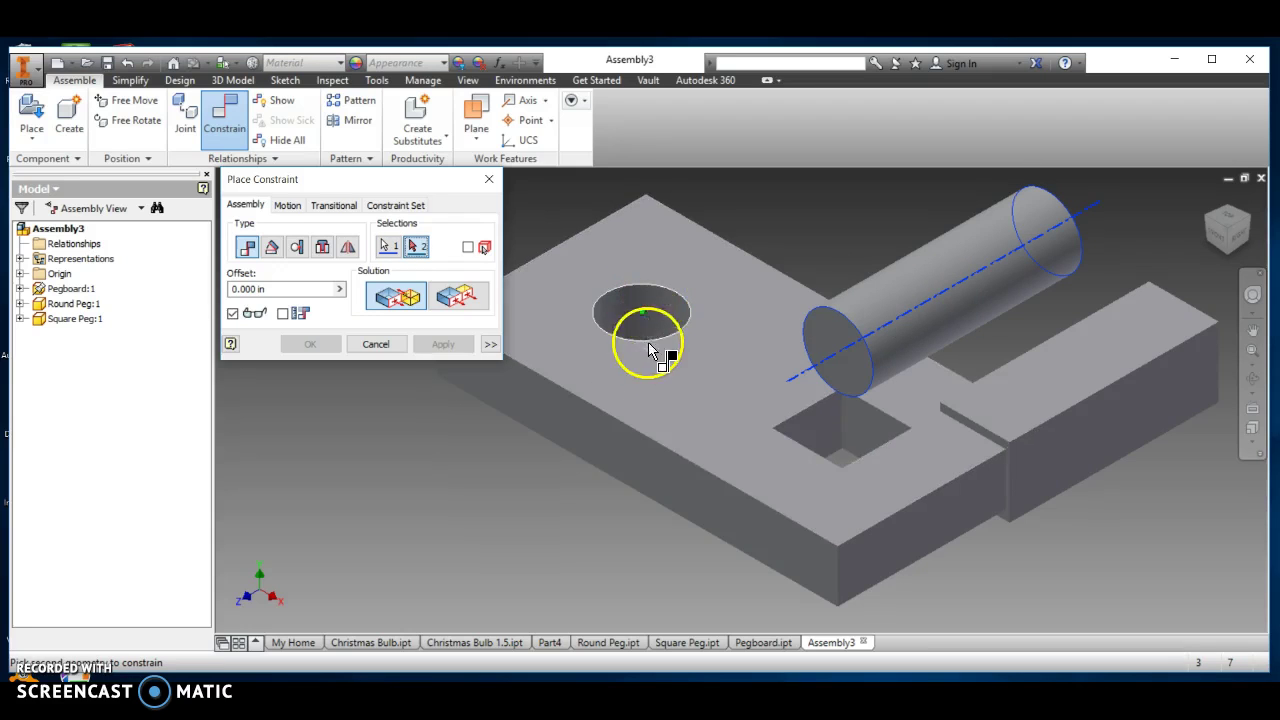
left_click(643, 300)
left_click(642, 323)
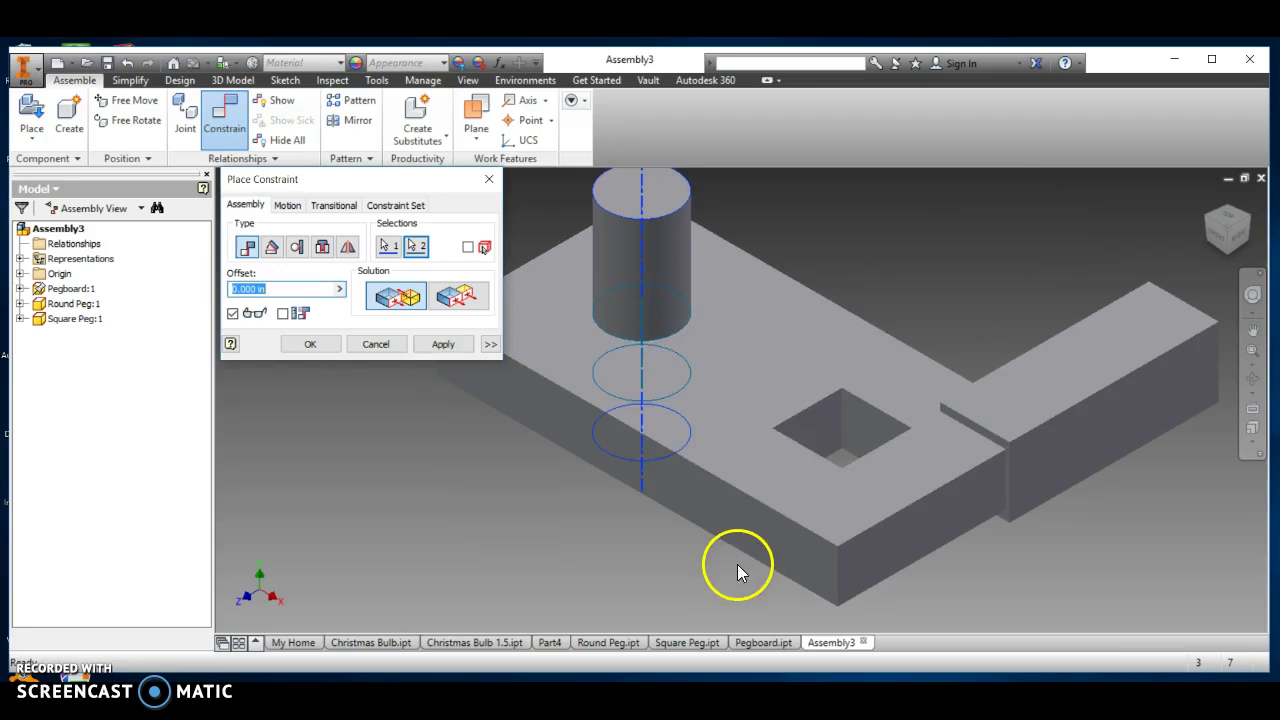
left_click(318, 345)
mouse_move(656, 262)
left_mouse_down()
mouse_move(659, 334)
mouse_move(642, 237)
mouse_move(643, 251)
left_mouse_up()
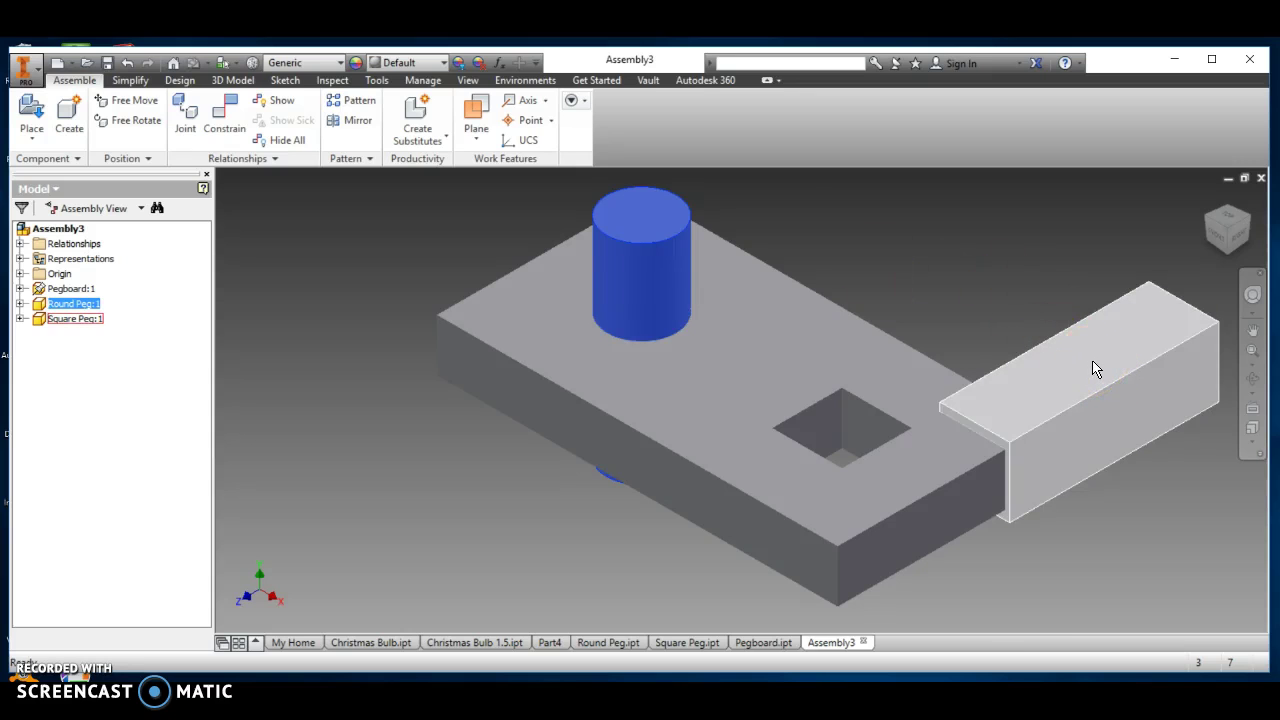
left_click(797, 229)
left_click(1074, 316)
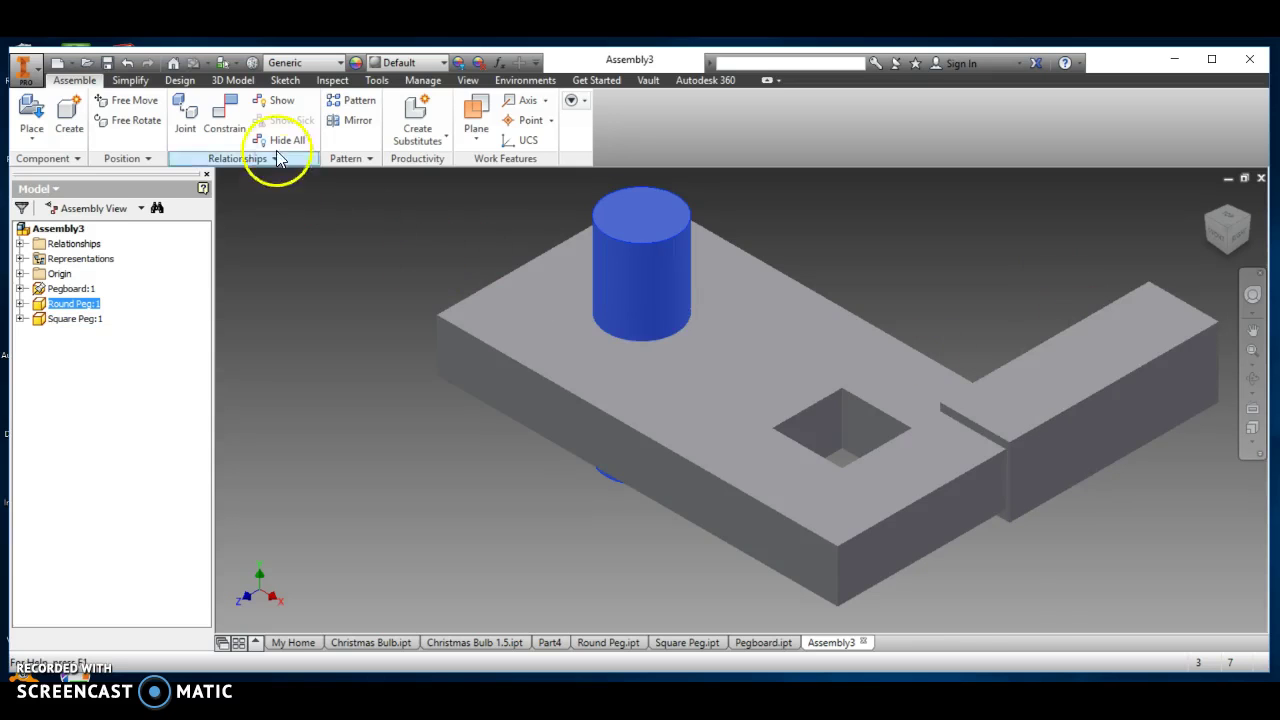
left_click(224, 120)
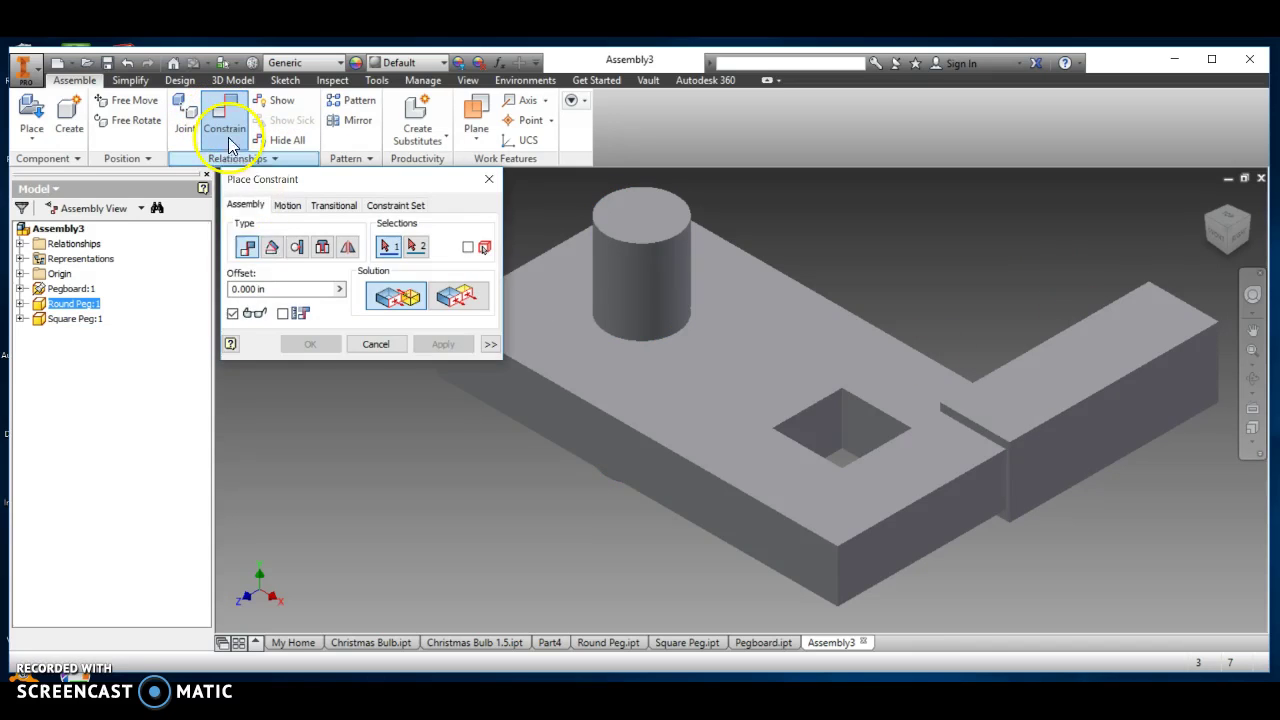
left_click(247, 249)
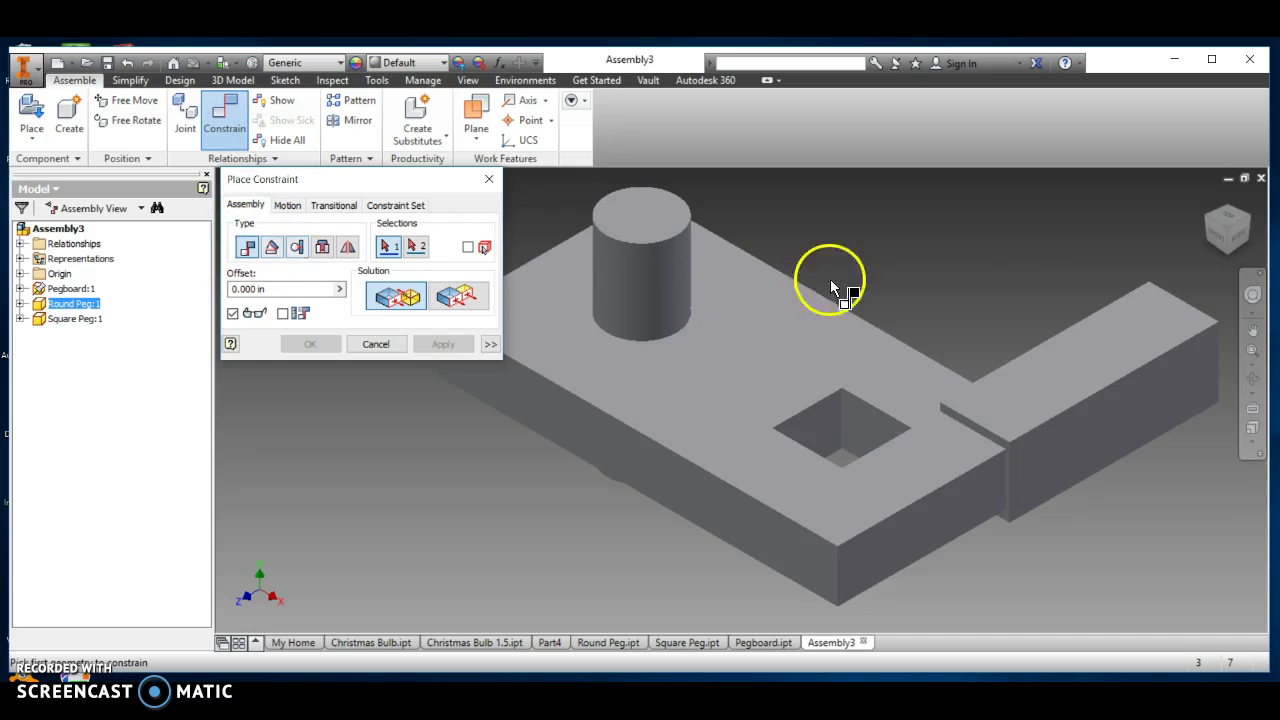
left_click(1124, 342)
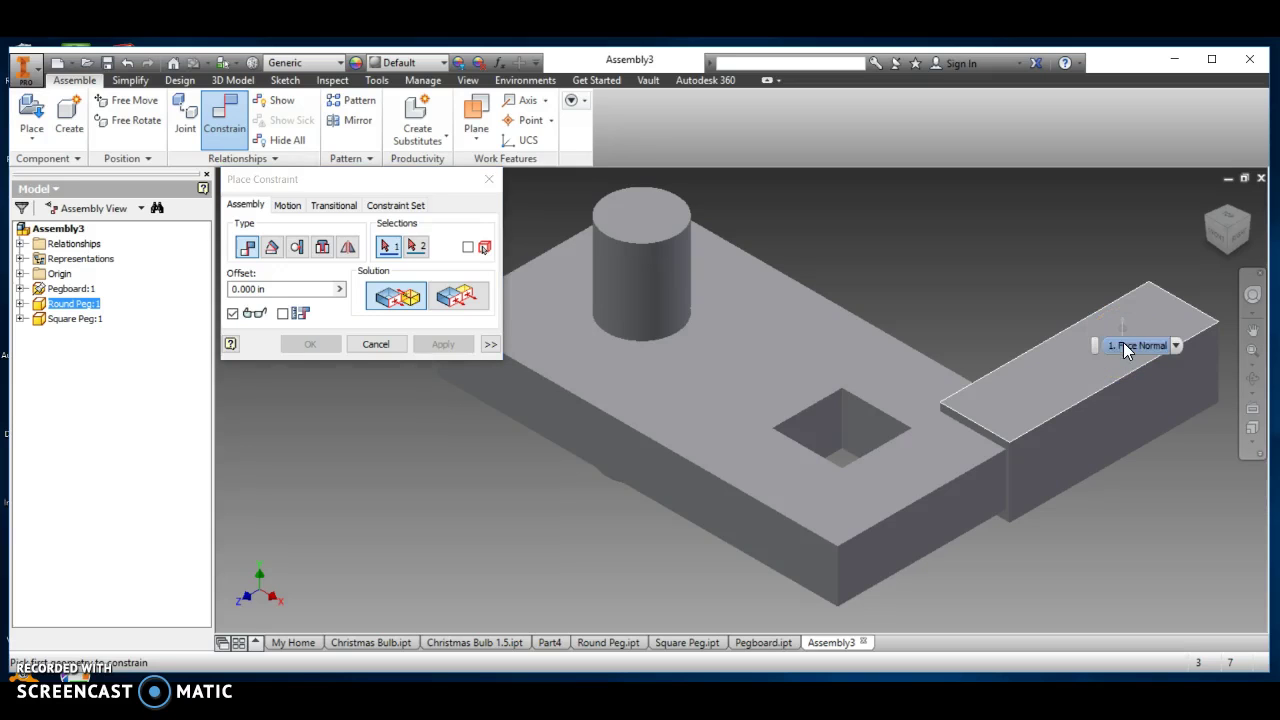
left_click(1056, 369)
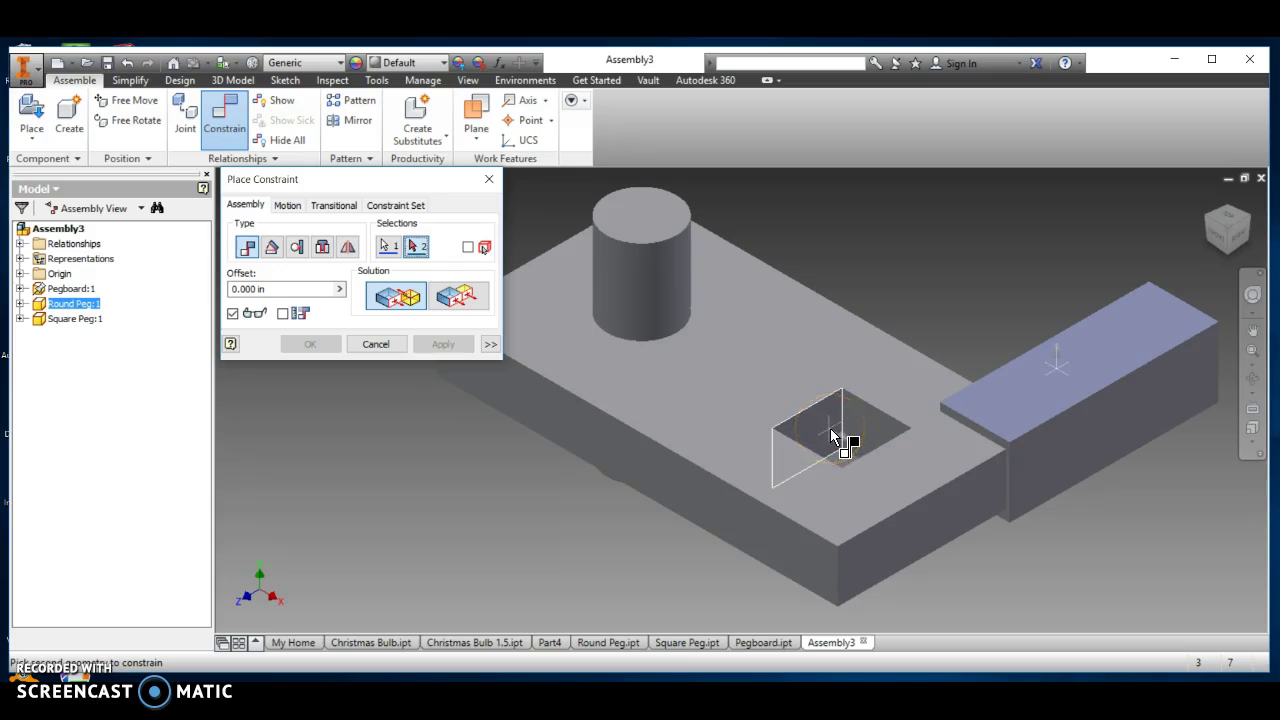
mouse_move(832, 436)
left_mouse_down()
mouse_move(846, 429)
mouse_move(851, 463)
mouse_move(811, 440)
mouse_move(876, 432)
mouse_move(831, 471)
mouse_move(819, 438)
left_mouse_up()
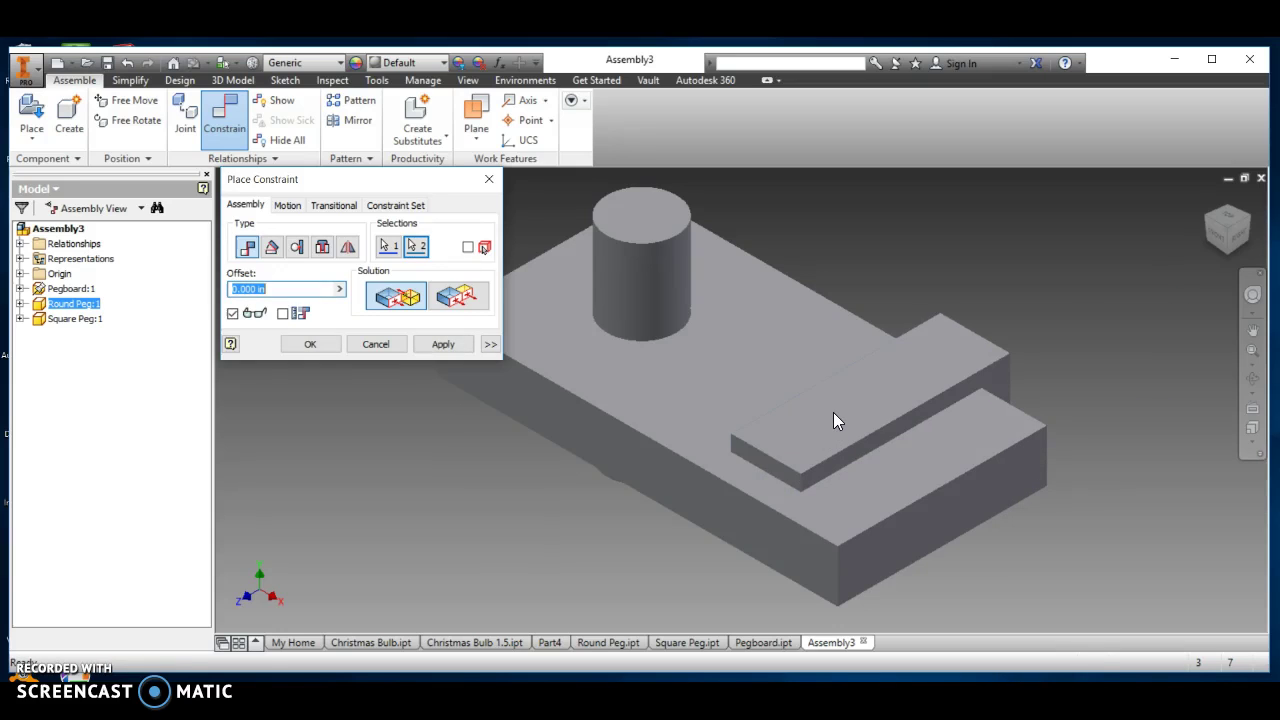
left_click(378, 344)
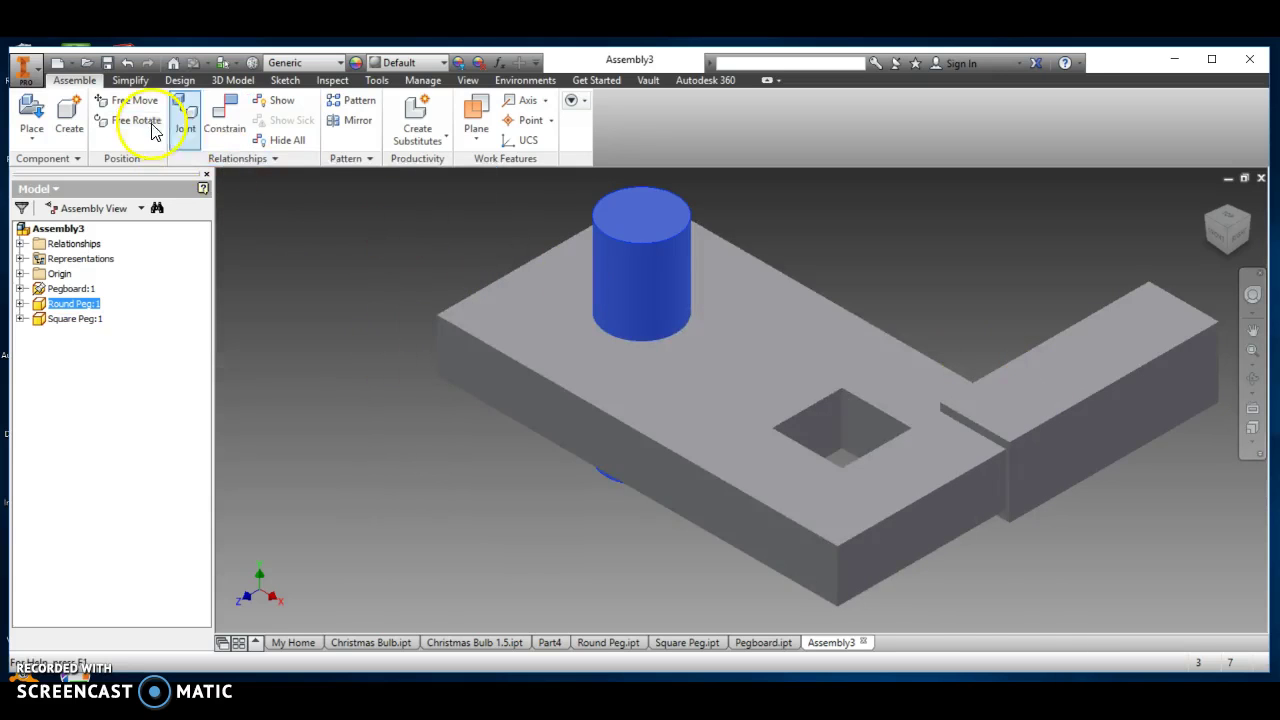
Mate the square peg's top face with the pegboard's square hole face
left_click(224, 118)
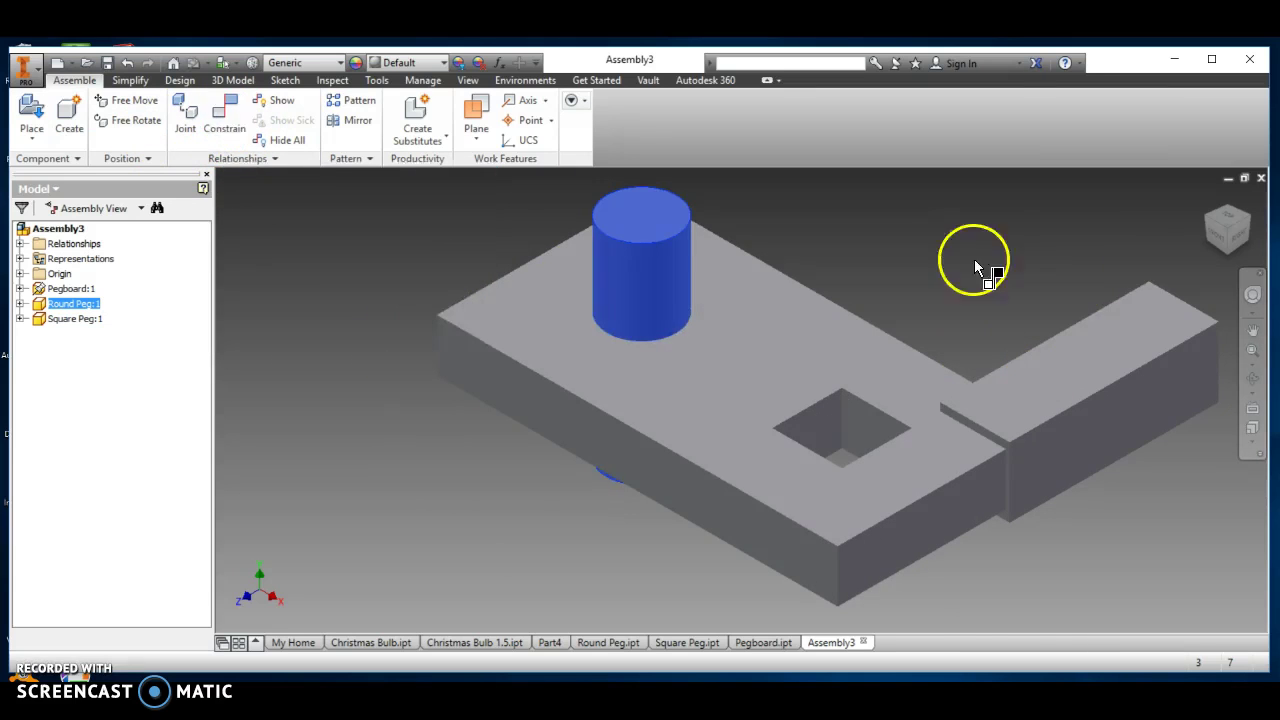
left_click(1091, 357)
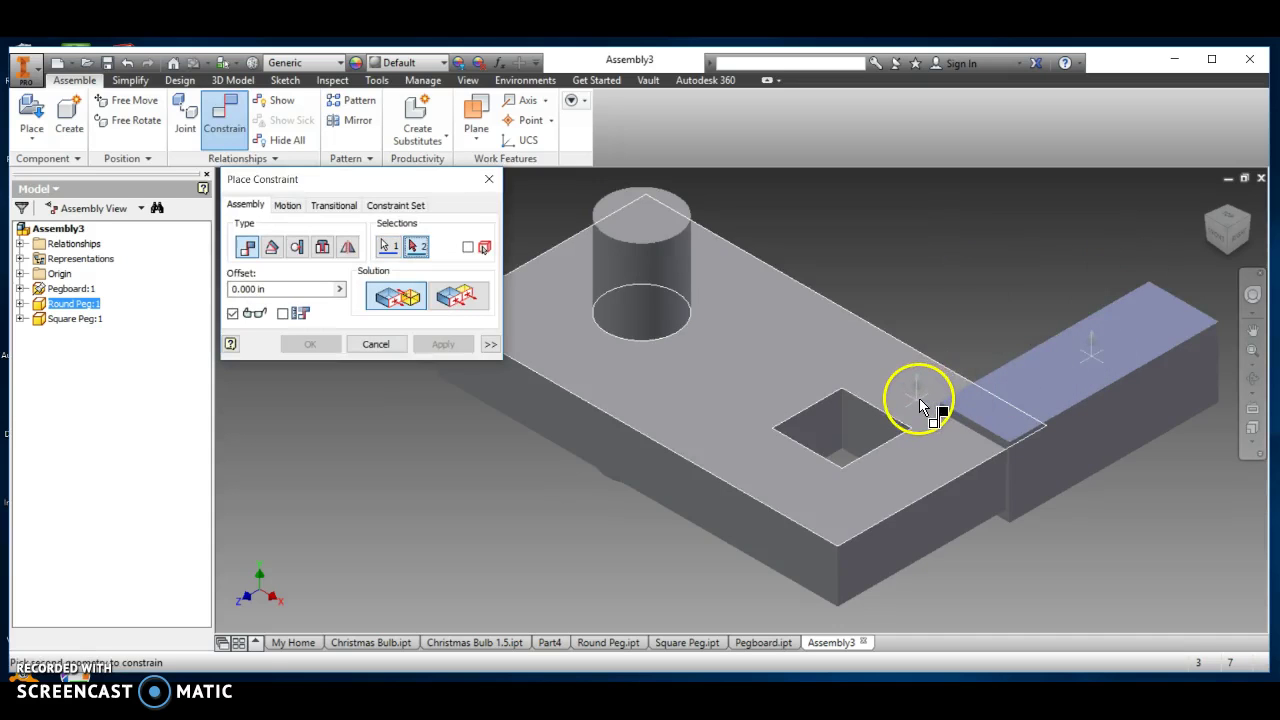
middle_click_drag(918, 402, 829, 429, "shift")
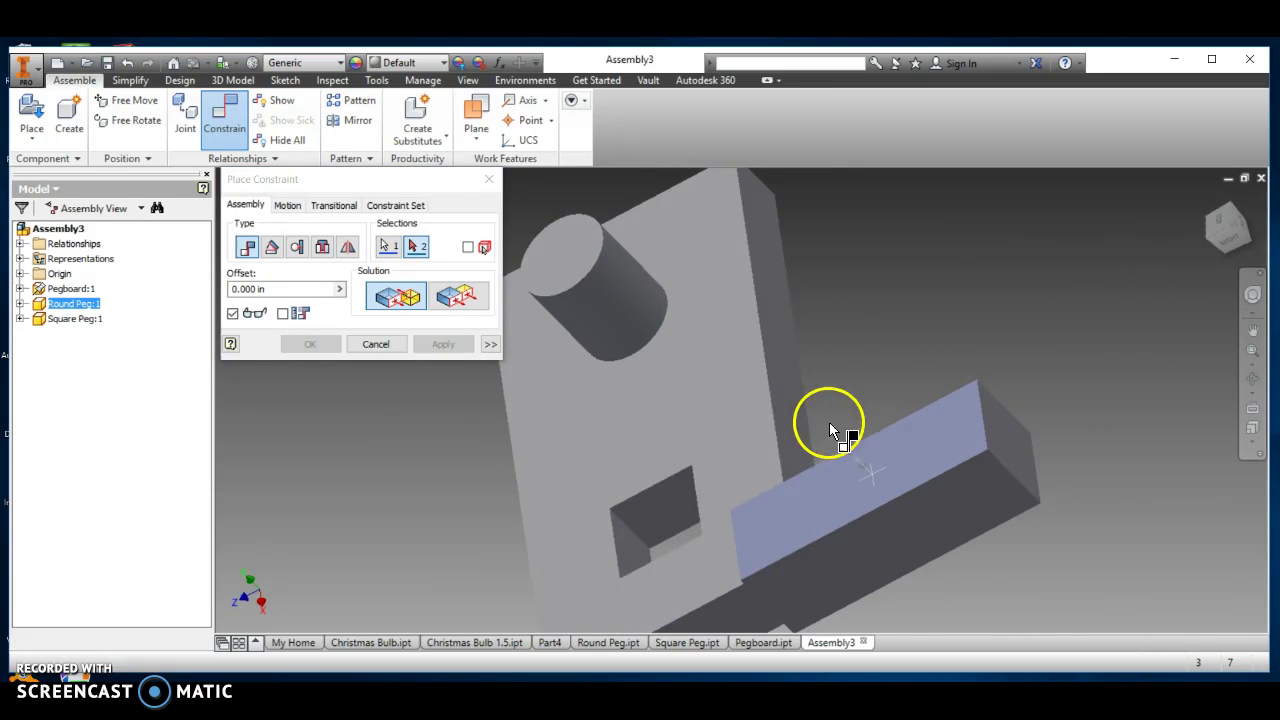
left_click(643, 548)
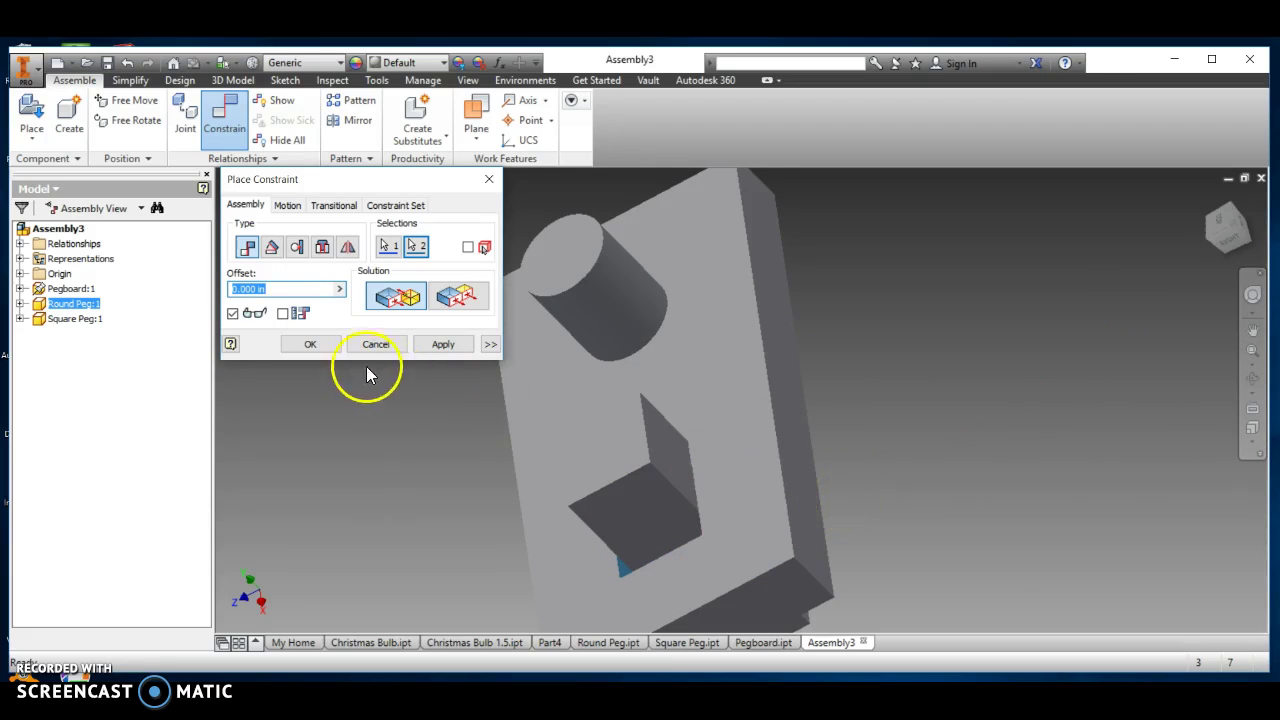
left_click(310, 344)
middle_click_drag(700, 434, 865, 458, "shift")
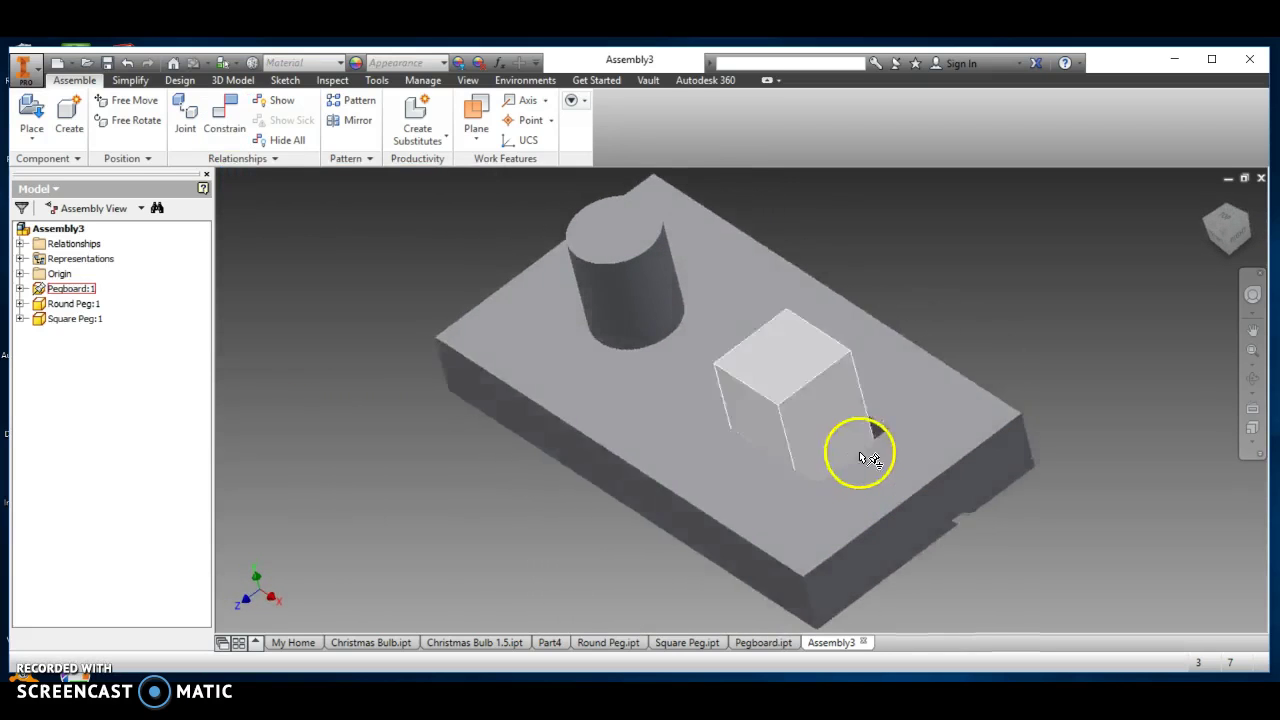
Mate a square hole wall with the matching side face of the square peg
left_click(220, 122)
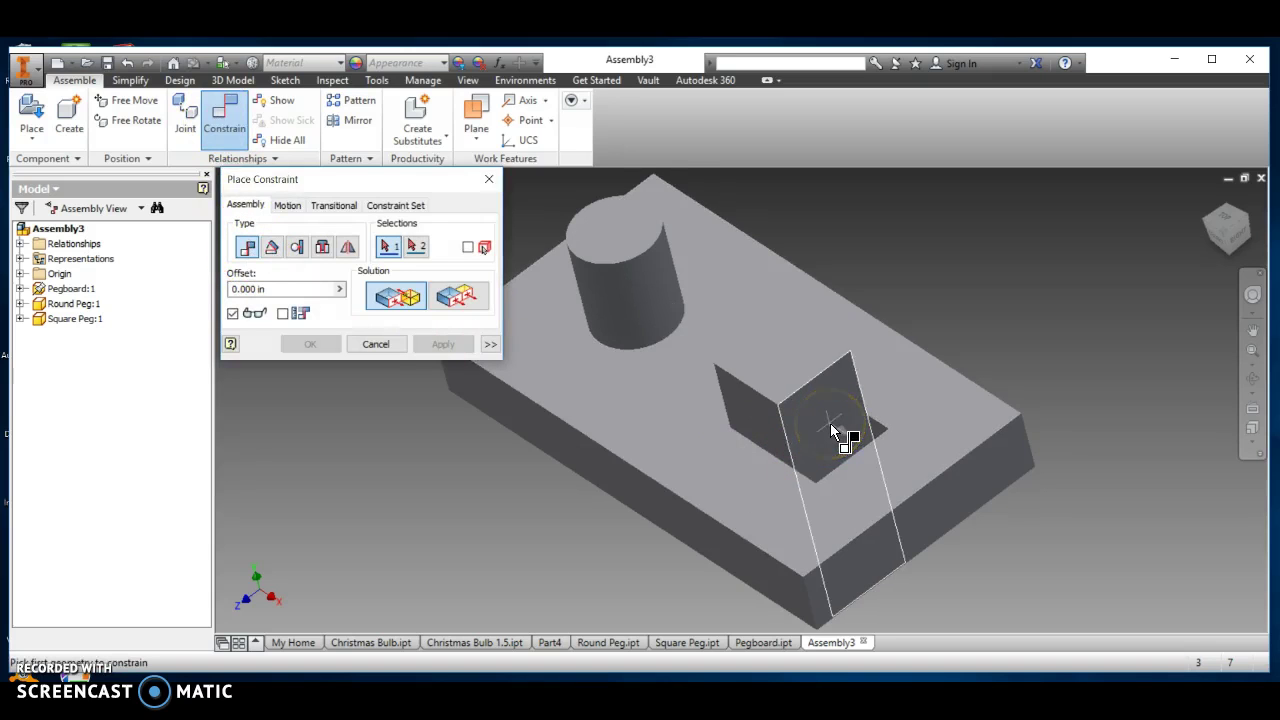
left_click(848, 454)
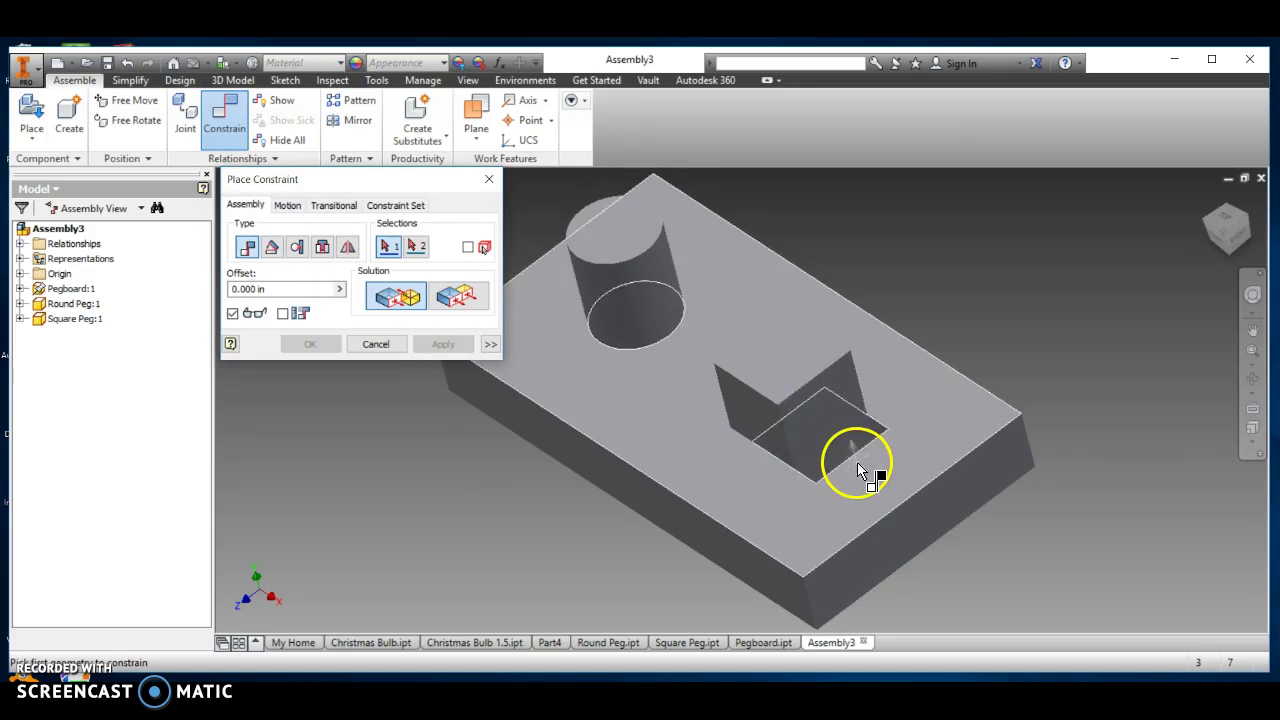
left_click(815, 422)
middle_click_drag(843, 486, 914, 508, "shift")
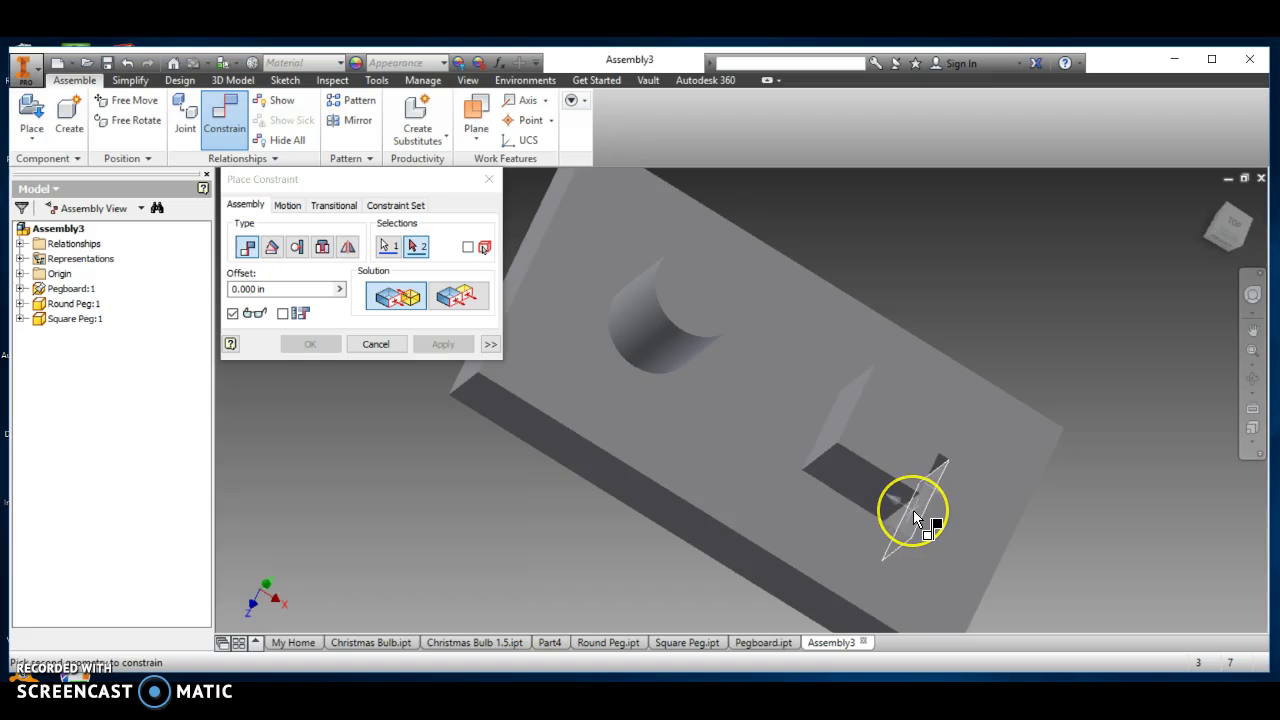
left_click(913, 510)
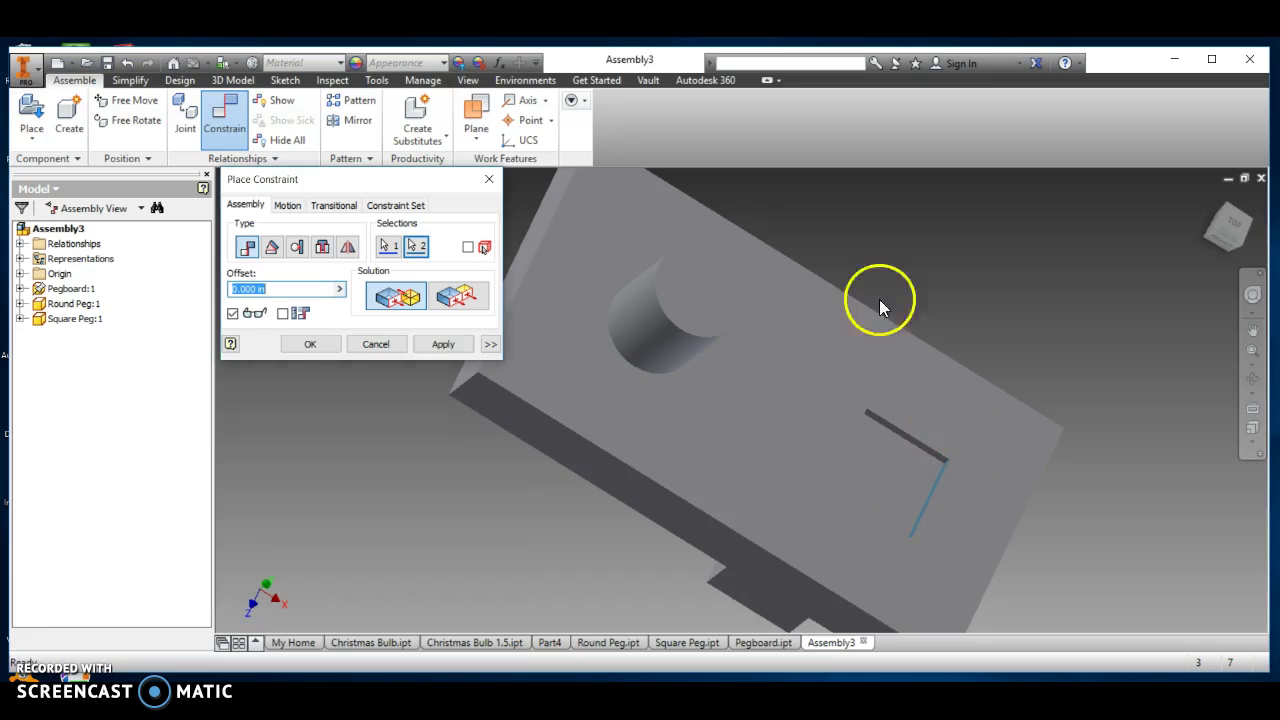
left_click(307, 346)
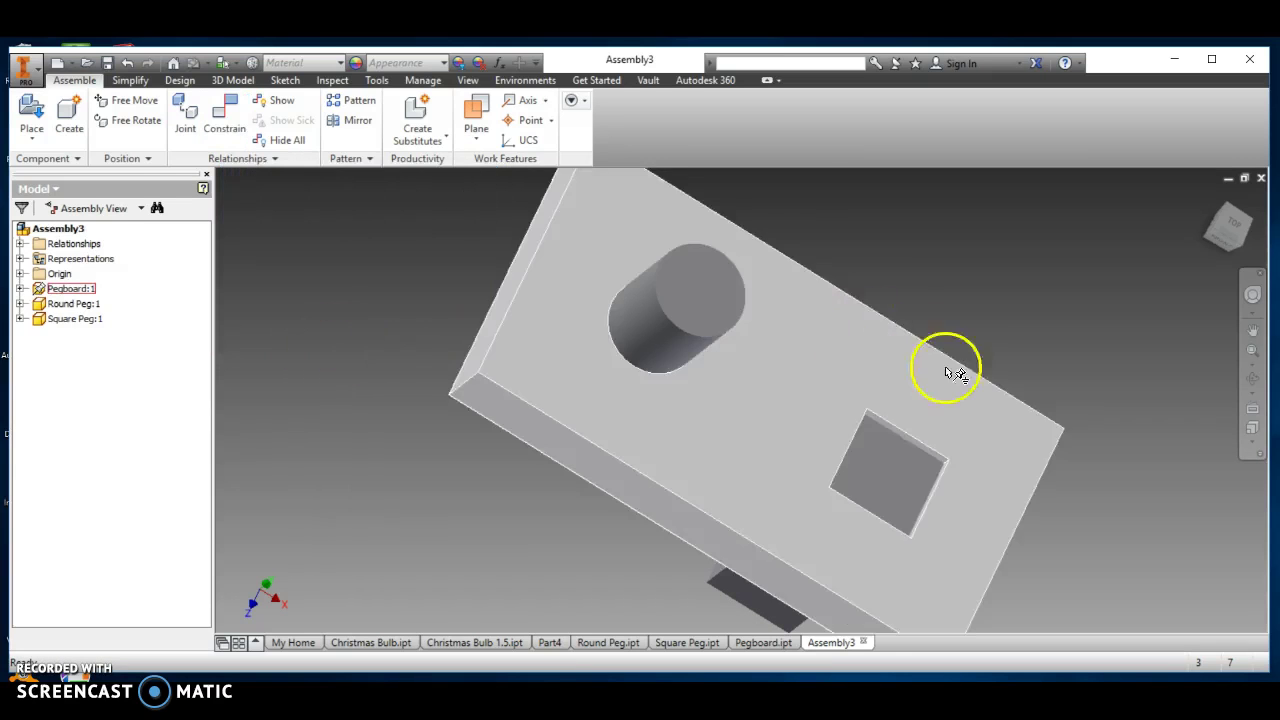
Drag the square peg up and down its hole, reset to Home view, and select the round peg
left_click_drag(873, 495, 1122, 186)
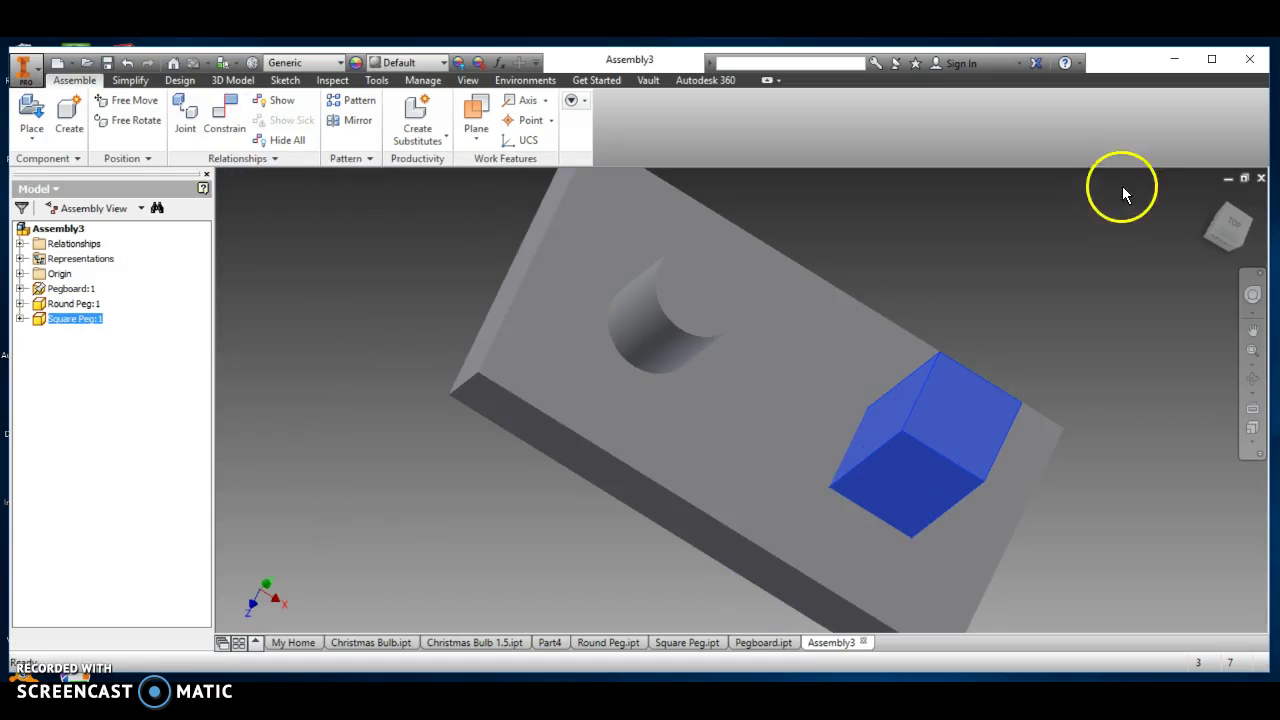
left_click_drag(1226, 205, 1214, 200)
left_click(1212, 198)
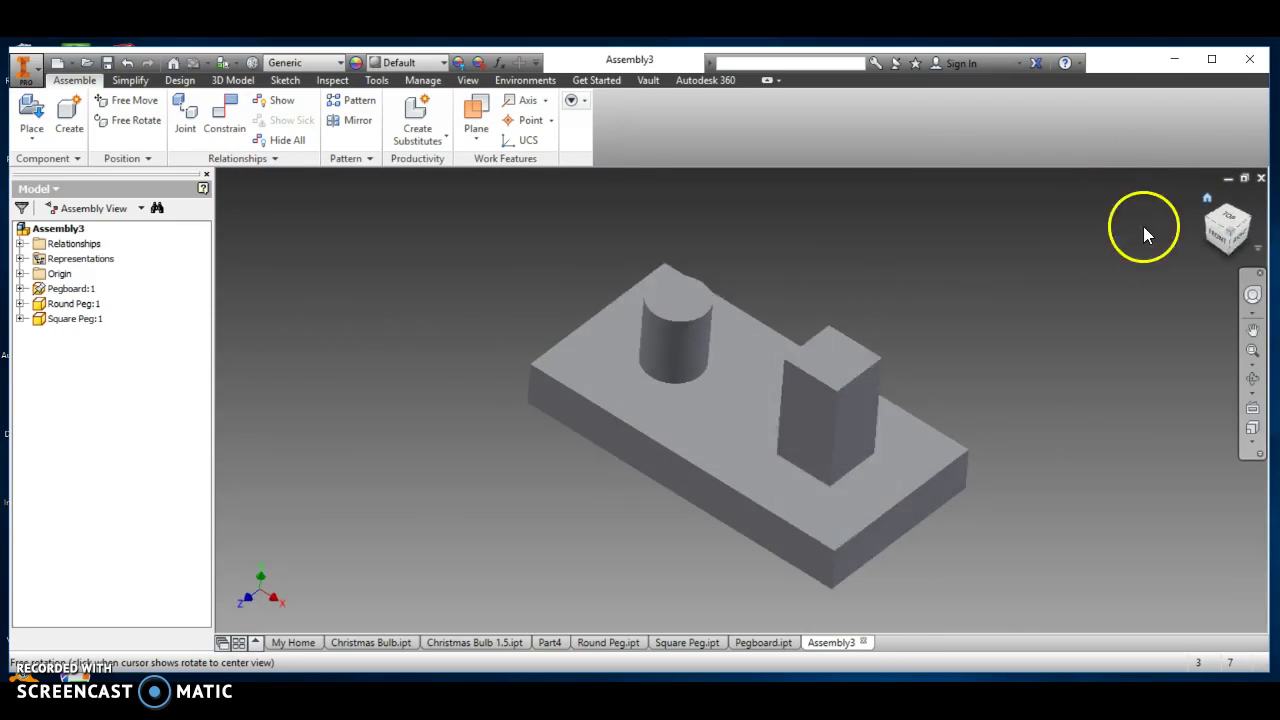
left_click_drag(814, 401, 826, 445)
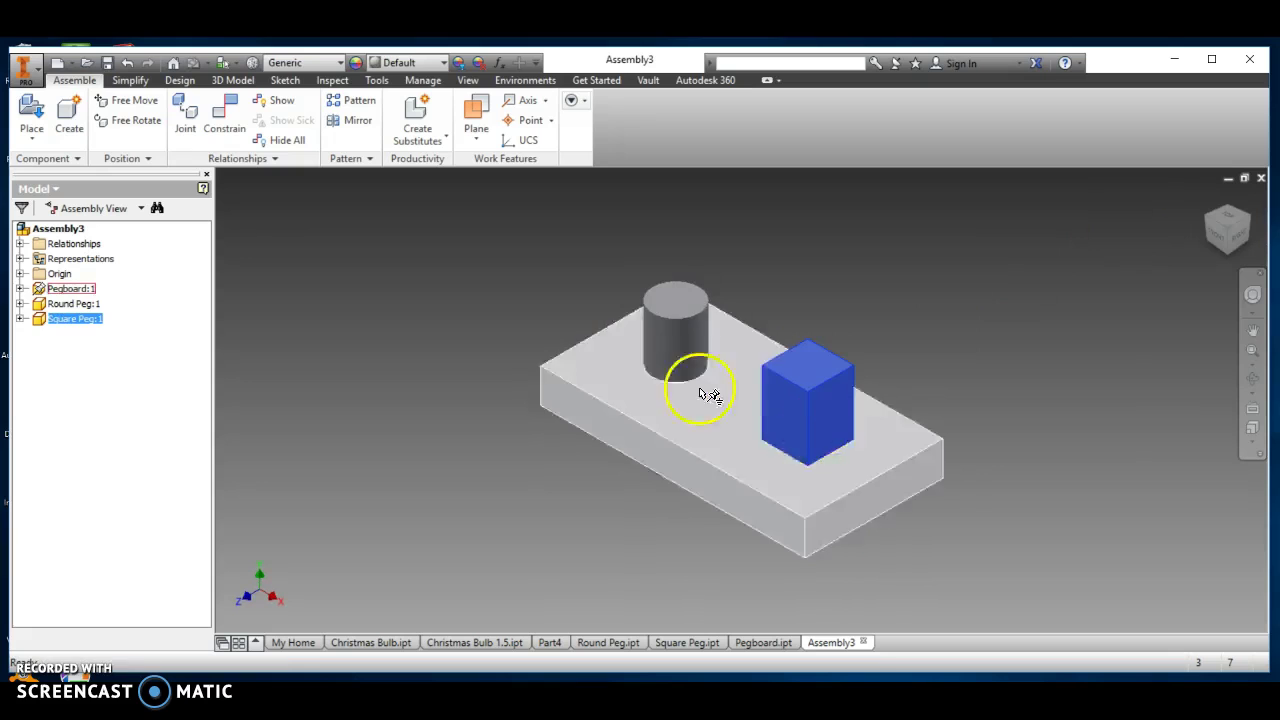
left_click(675, 346)
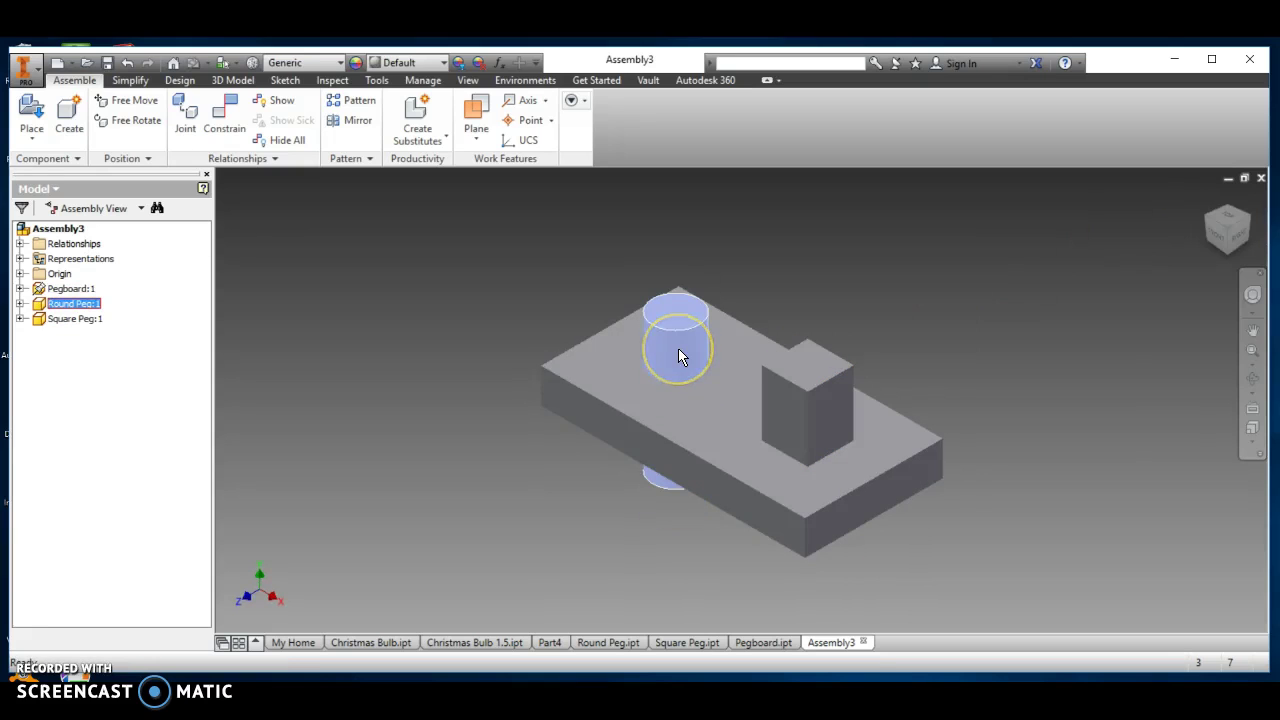
mouse_move(678, 356)
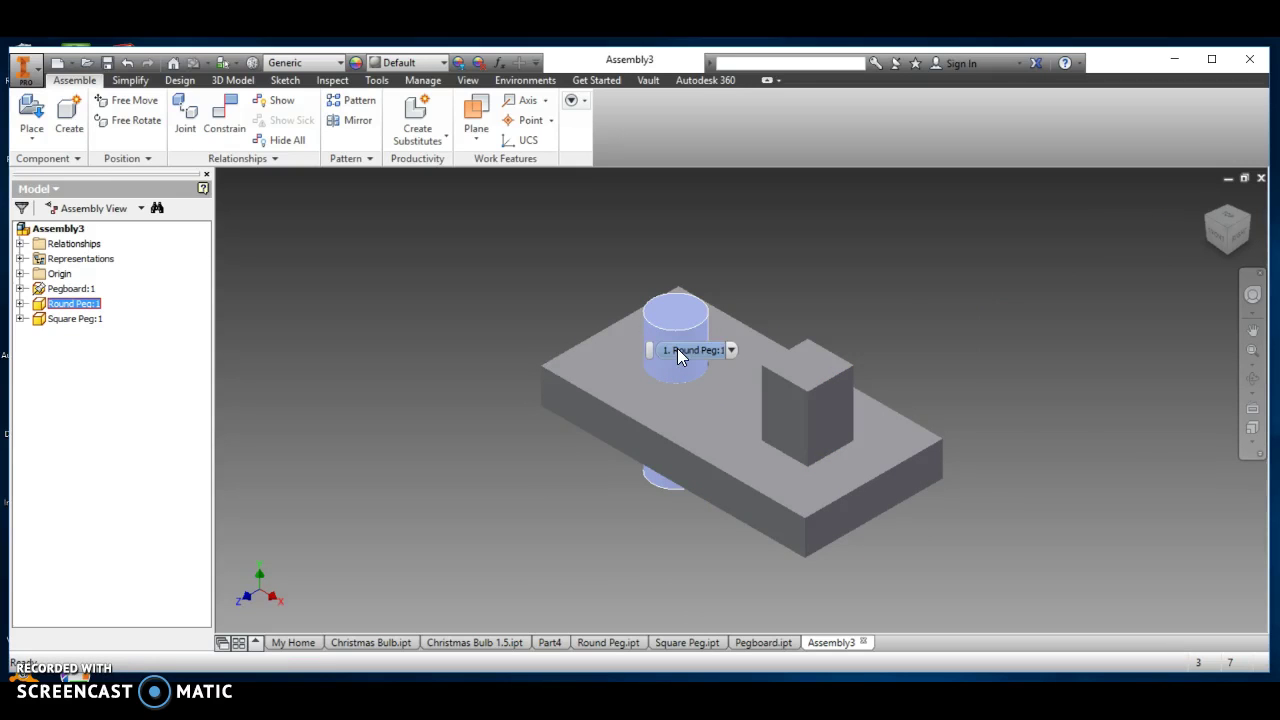